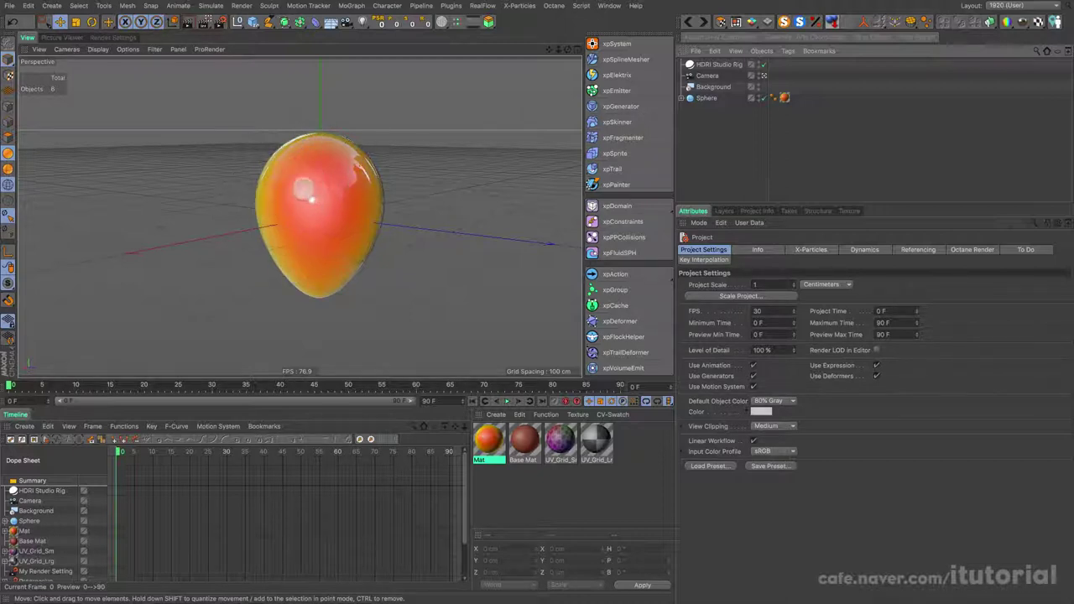
- Zoom in on the egg and turn on the Interactive Render Region preview
{"action": "scroll", "coordinate": [303, 188], "scroll_direction": "up", "scroll_amount": 2}
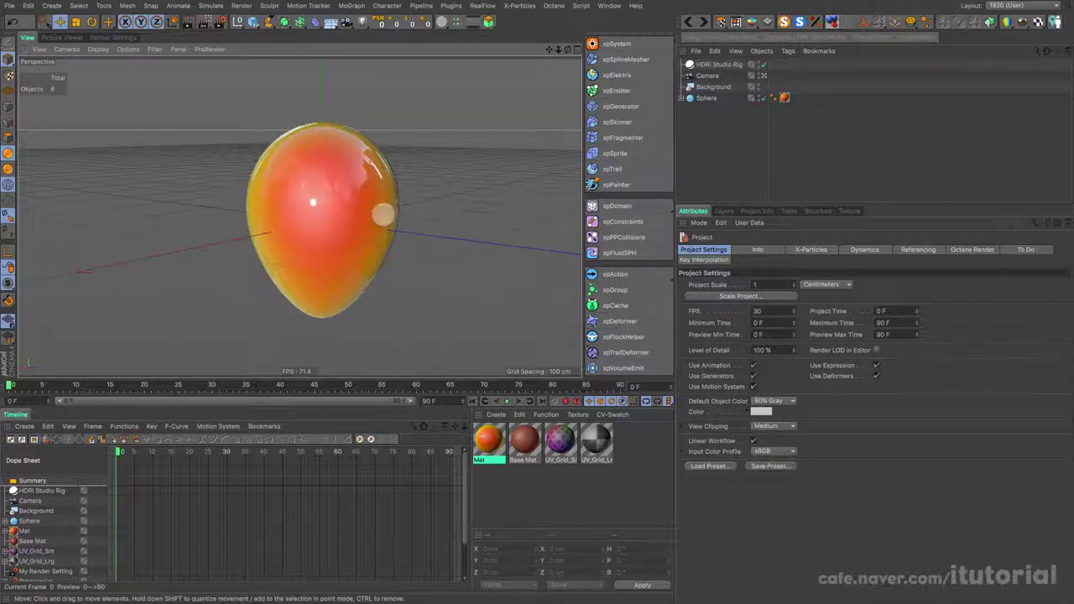
{"action": "left_click", "coordinate": [207, 24]}
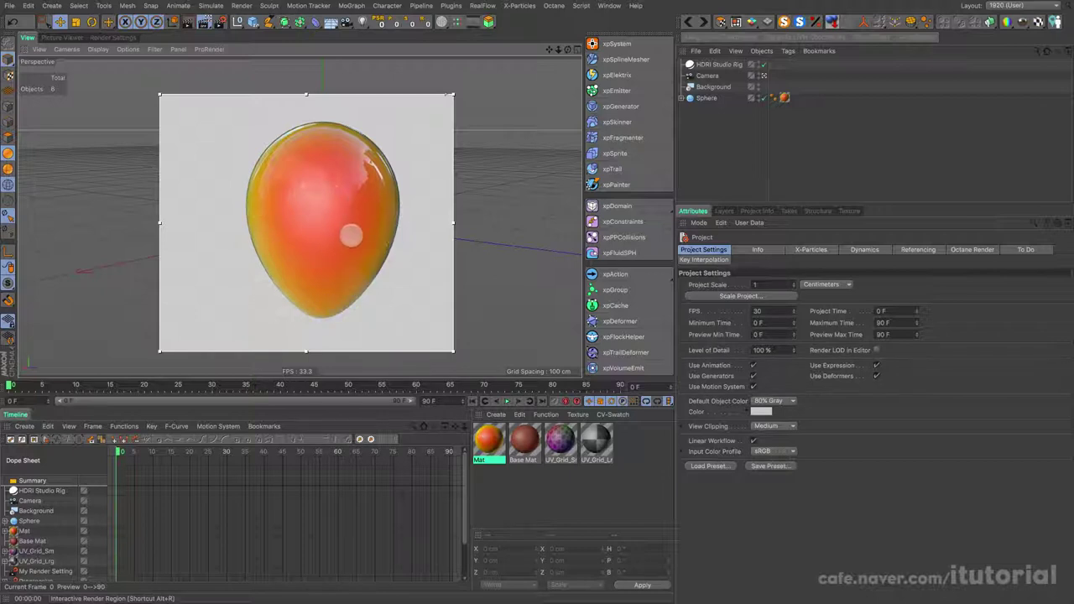
- Drag the egg's specular highlight to its upper left, then switch the render region off
{"action": "mouse_move", "coordinate": [335, 195]}
{"action": "left_mouse_down", "text": "alt"}
{"action": "mouse_move", "coordinate": [350, 203]}
{"action": "mouse_move", "coordinate": [322, 206]}
{"action": "left_mouse_up", "text": "alt"}
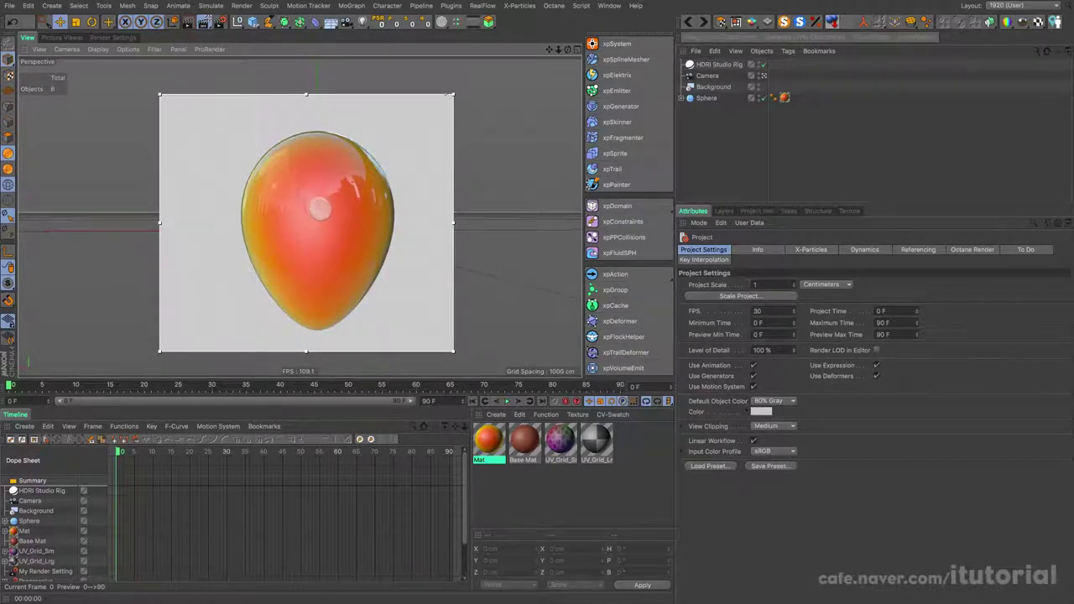
{"action": "mouse_move", "coordinate": [319, 209]}
{"action": "left_mouse_down"}
{"action": "mouse_move", "coordinate": [303, 221]}
{"action": "mouse_move", "coordinate": [330, 225]}
{"action": "mouse_move", "coordinate": [280, 223]}
{"action": "left_mouse_up"}
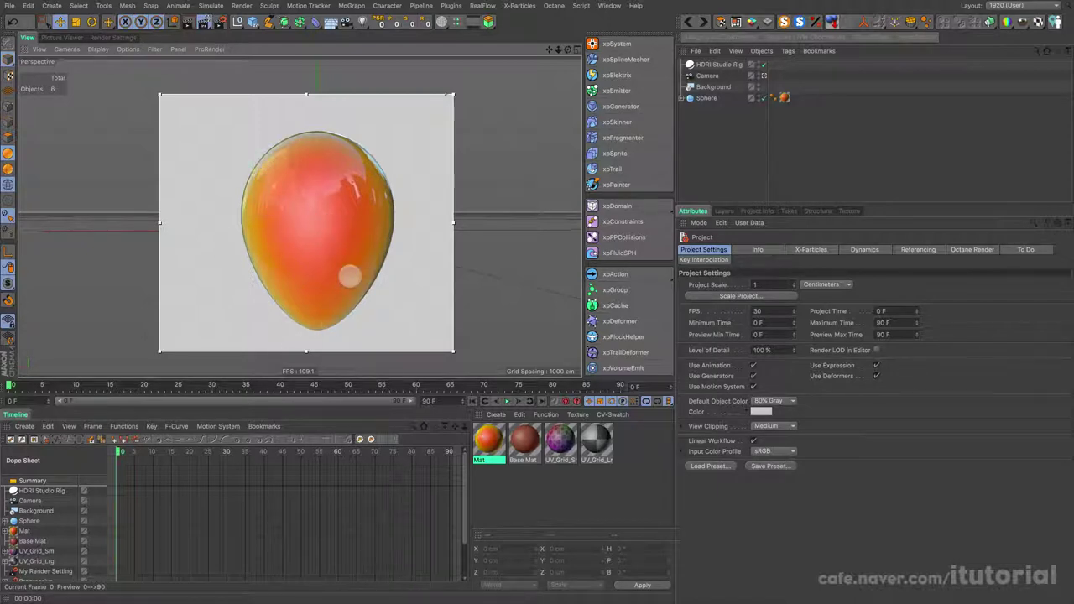
{"action": "mouse_move", "coordinate": [350, 275]}
{"action": "left_mouse_down"}
{"action": "mouse_move", "coordinate": [300, 252]}
{"action": "mouse_move", "coordinate": [326, 180]}
{"action": "mouse_move", "coordinate": [342, 187]}
{"action": "mouse_move", "coordinate": [310, 221]}
{"action": "left_mouse_up"}
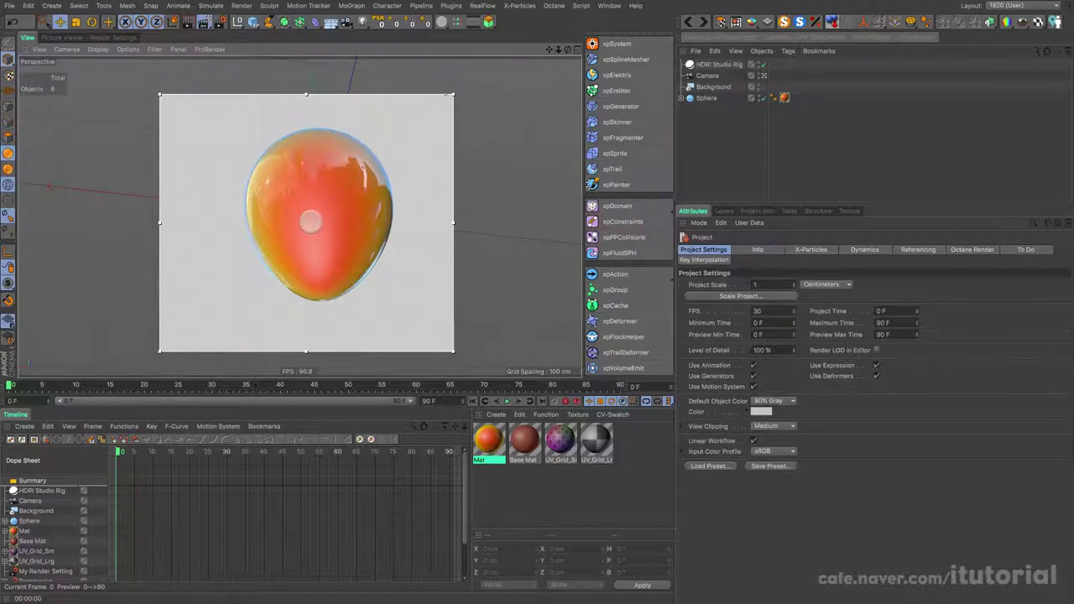
{"action": "mouse_move", "coordinate": [376, 194]}
{"action": "left_mouse_down"}
{"action": "mouse_move", "coordinate": [331, 204]}
{"action": "mouse_move", "coordinate": [355, 177]}
{"action": "mouse_move", "coordinate": [336, 193]}
{"action": "mouse_move", "coordinate": [336, 216]}
{"action": "mouse_move", "coordinate": [355, 179]}
{"action": "mouse_move", "coordinate": [326, 199]}
{"action": "left_mouse_up"}
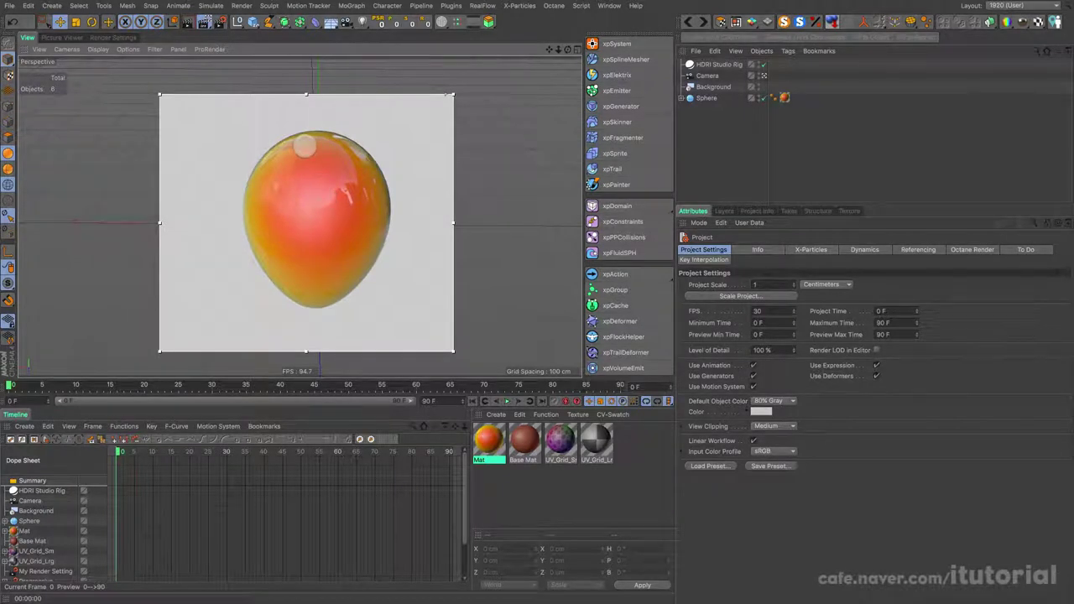
{"action": "left_click_drag", "start_coordinate": [305, 147], "coordinate": [291, 169]}
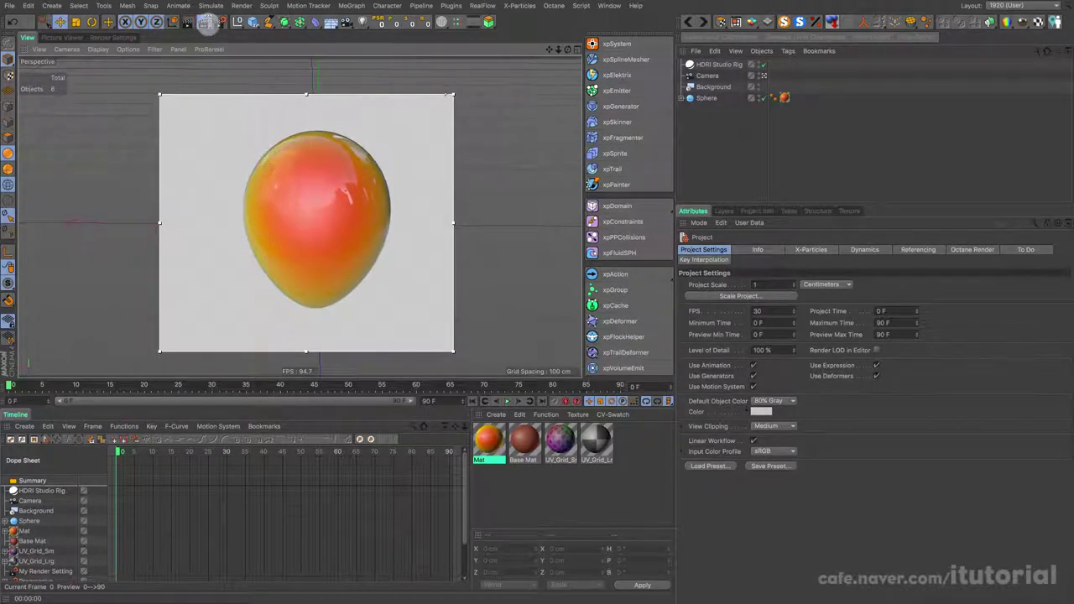
{"action": "left_click", "coordinate": [206, 22]}
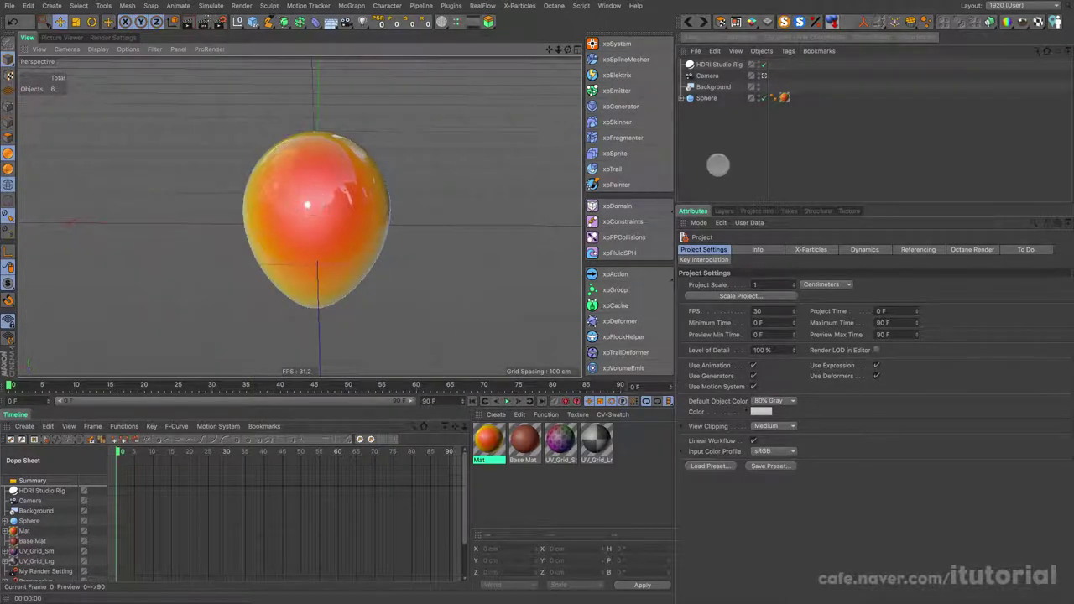
- Close the egg scene and add a new sphere with 60 segments
{"action": "left_click", "coordinate": [28, 6]}
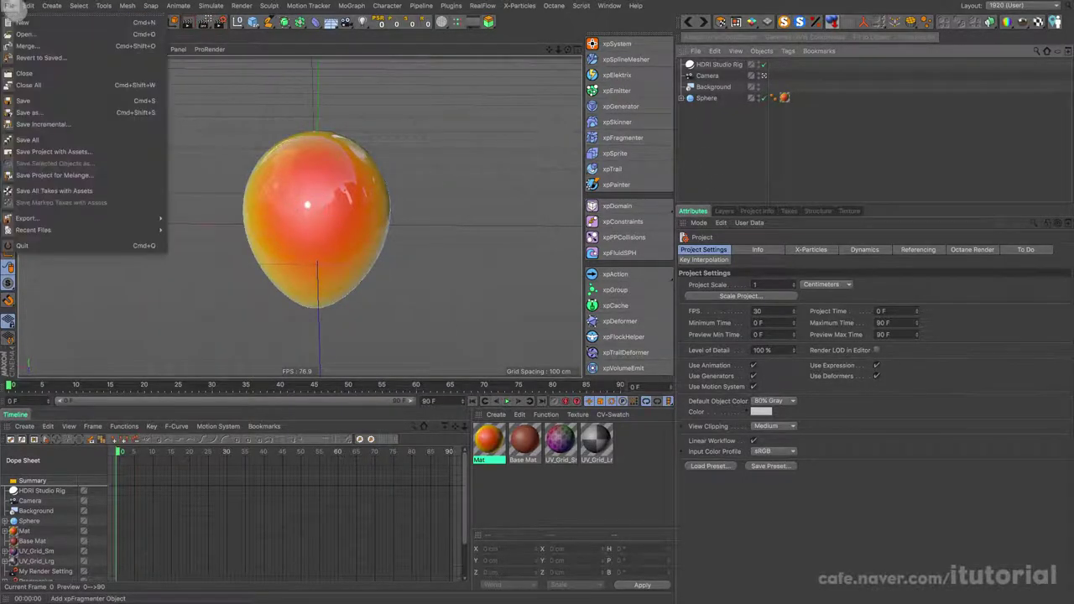
{"action": "left_click", "coordinate": [34, 70]}
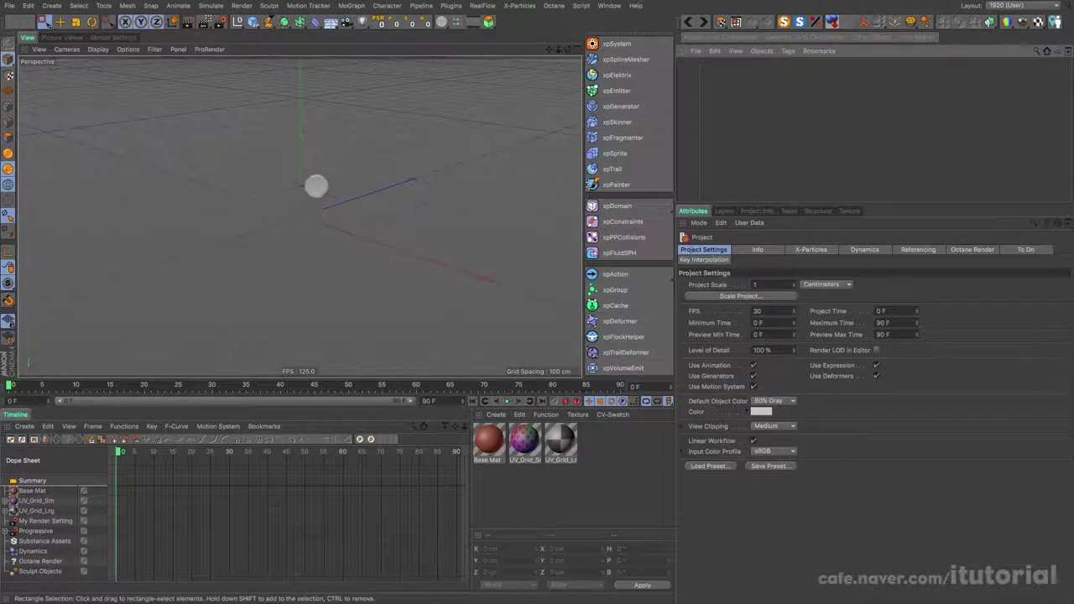
{"action": "left_click", "coordinate": [252, 22]}
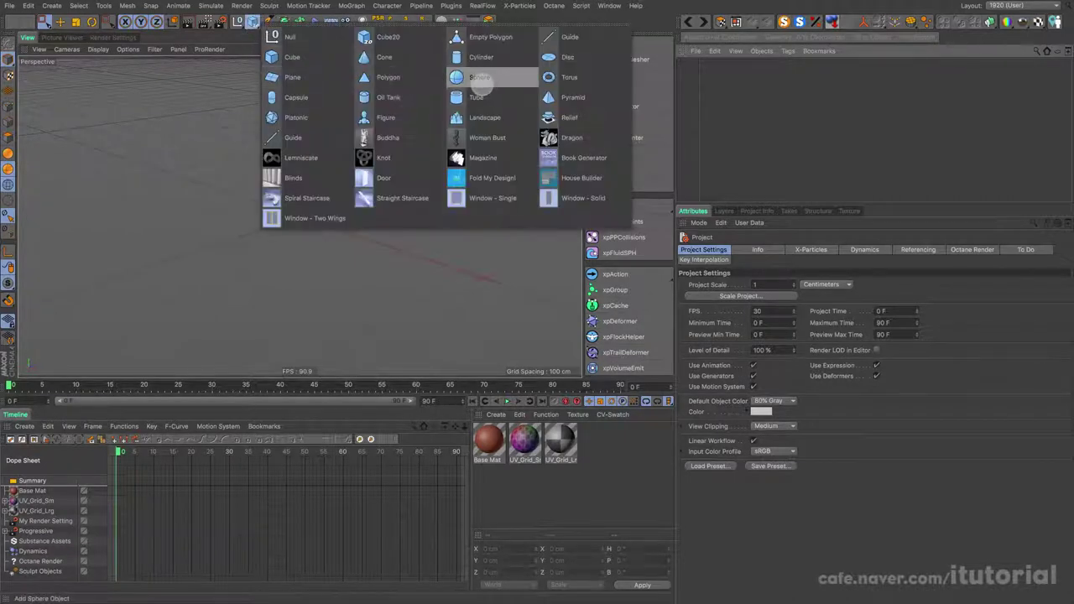
{"action": "left_click", "coordinate": [524, 80]}
{"action": "double_click", "coordinate": [765, 287]}
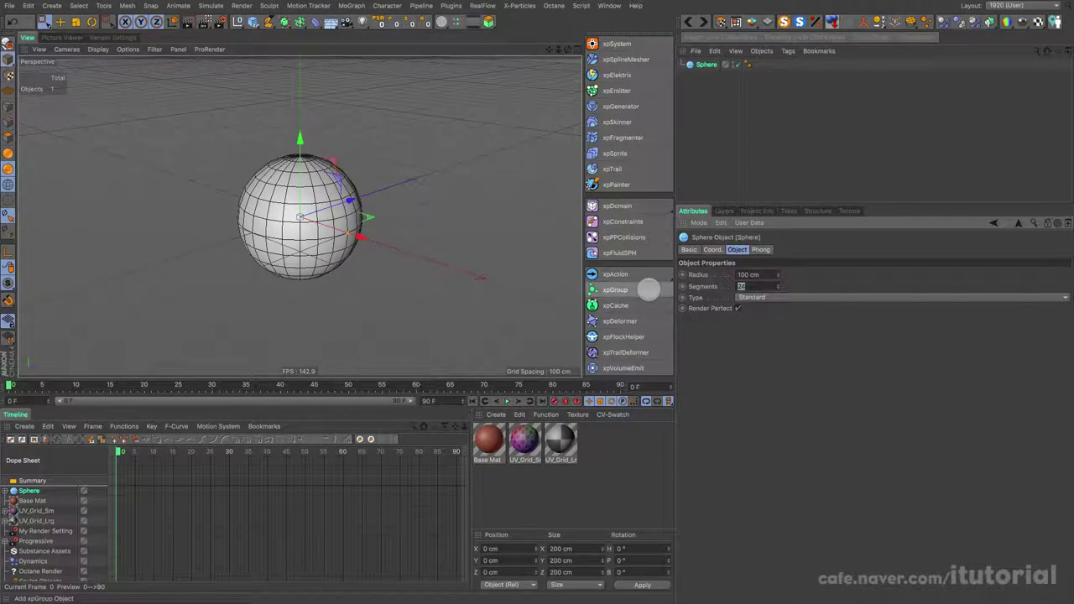
{"action": "type", "text": "60"}
{"action": "key", "text": "Return"}
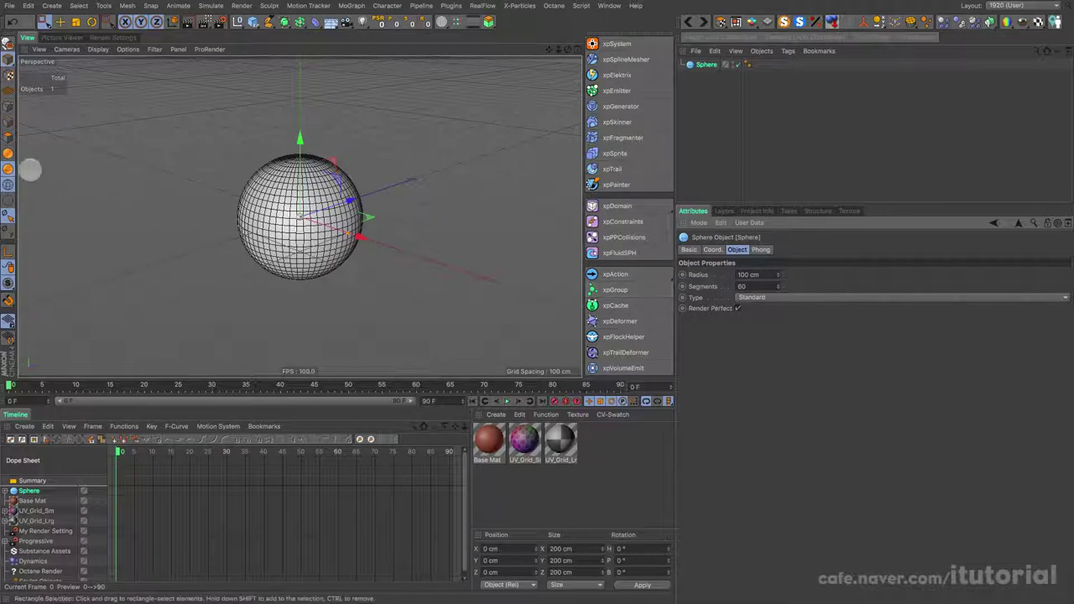
- Switch the viewport to Gouraud shading and create a new default material, Mat
{"action": "left_click", "coordinate": [8, 153]}
{"action": "left_click_drag", "start_coordinate": [302, 266], "coordinate": [346, 241], "text": "alt"}
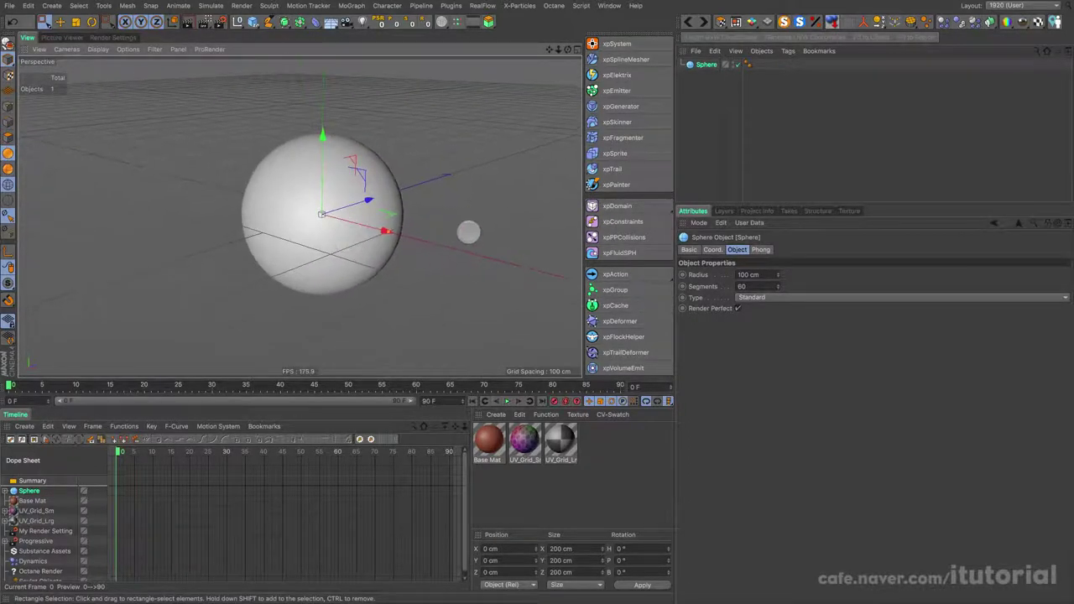
{"action": "double_click", "coordinate": [494, 490]}
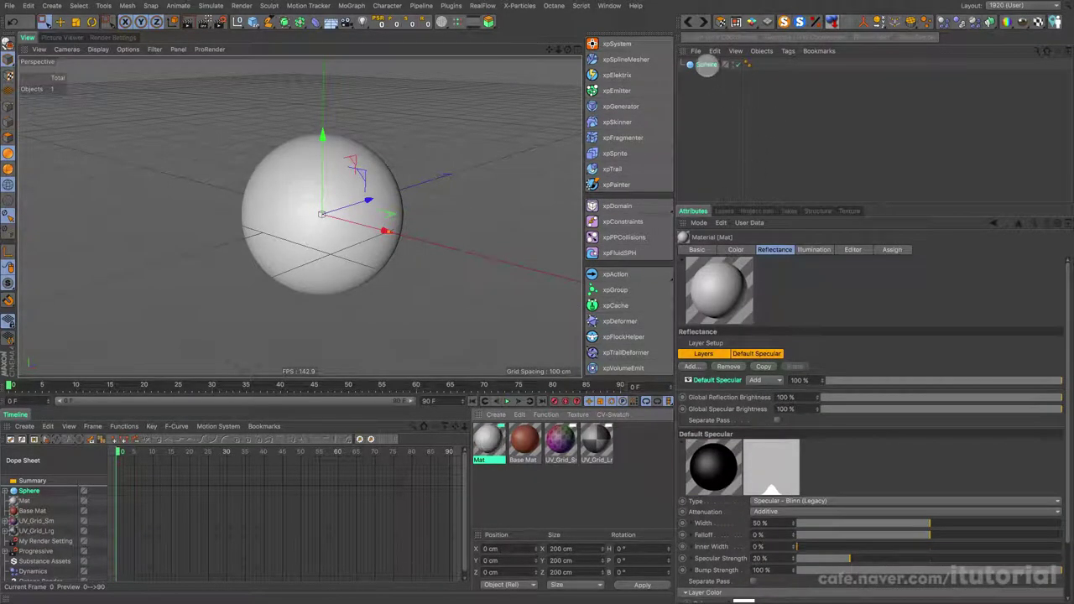
- Apply Mat to the sphere and load an Effects > Falloff shader as its Color texture
{"action": "left_click_drag", "start_coordinate": [491, 442], "coordinate": [709, 67]}
{"action": "left_click", "coordinate": [489, 441]}
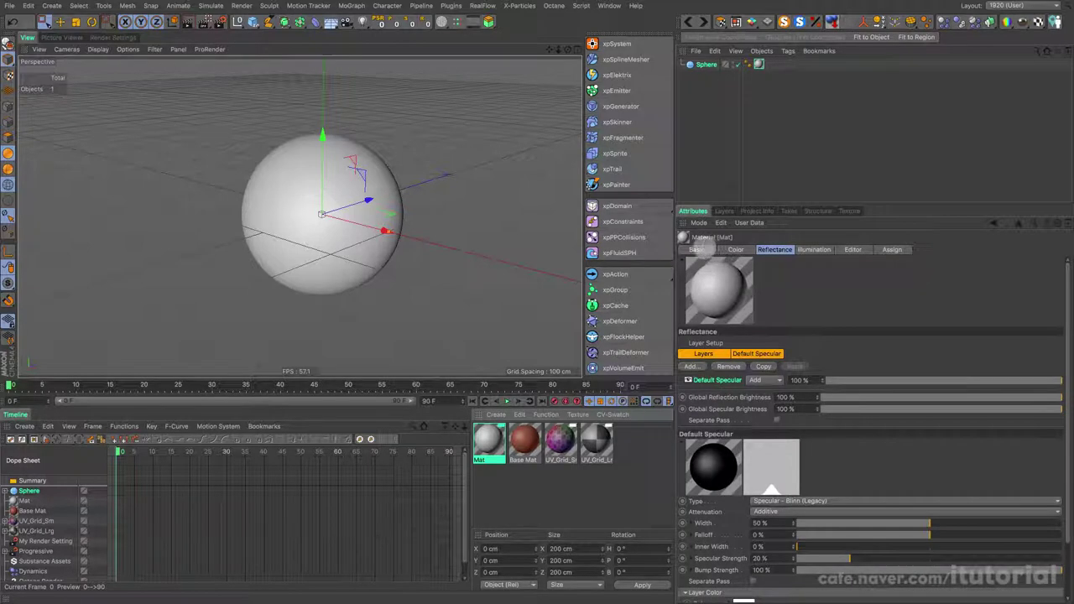
{"action": "left_click", "coordinate": [697, 249]}
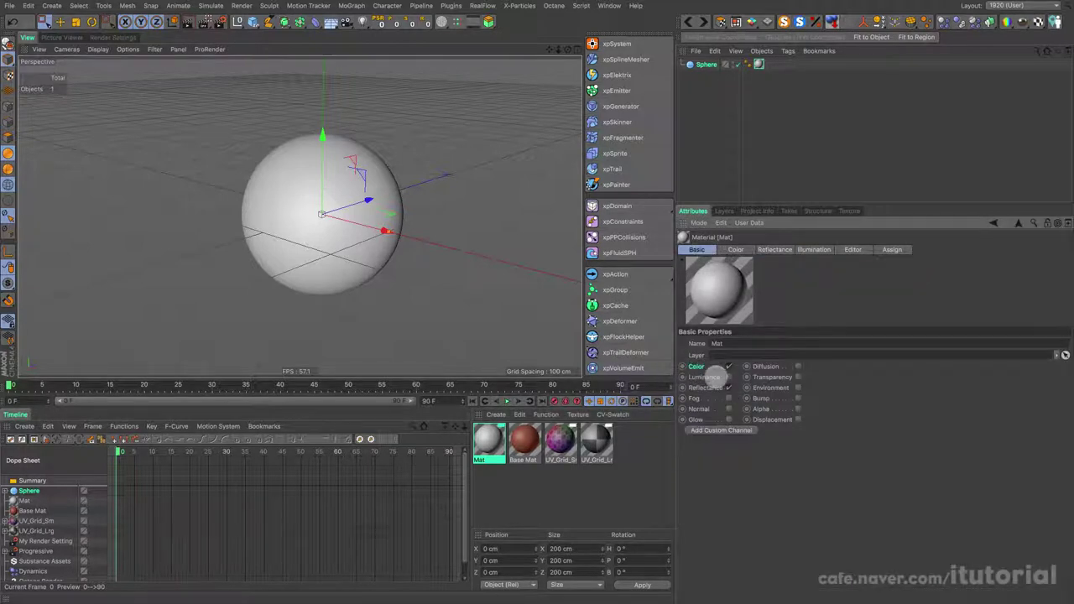
{"action": "left_click", "coordinate": [744, 251]}
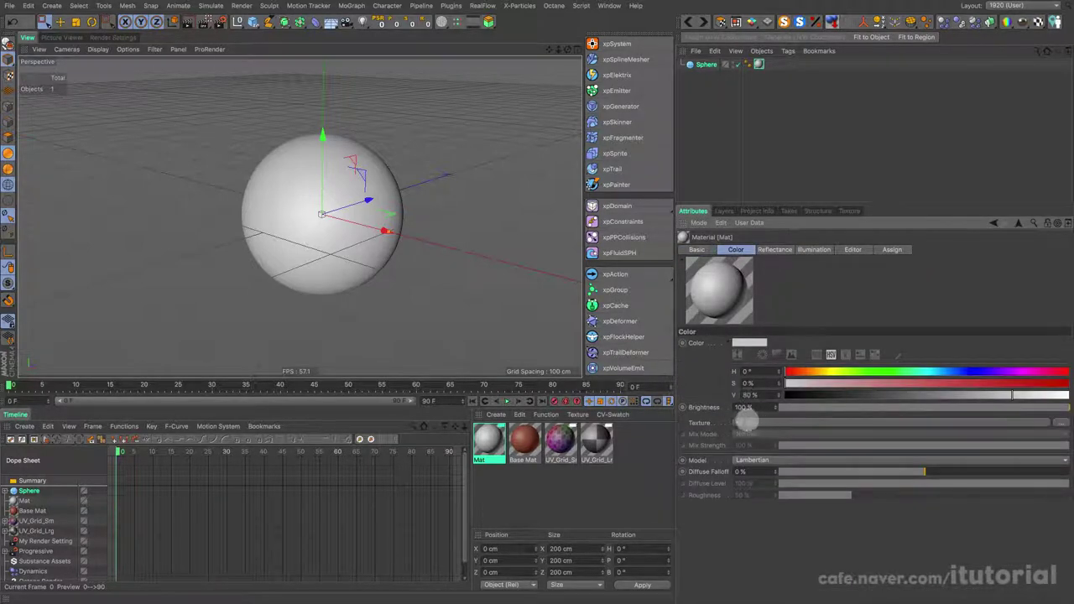
{"action": "left_click", "coordinate": [739, 422]}
{"action": "mouse_move", "coordinate": [747, 306]}
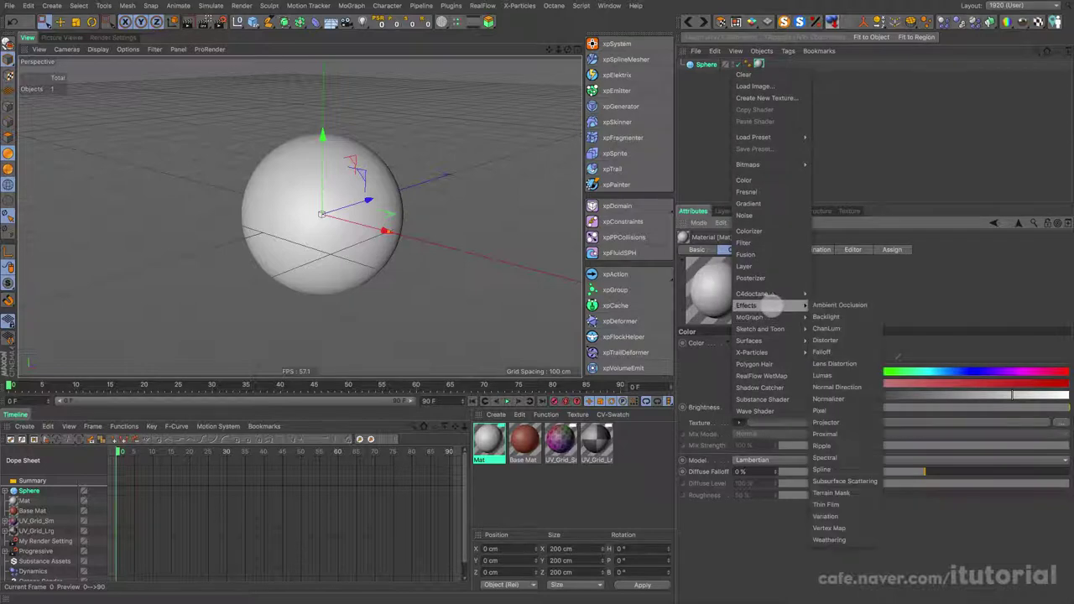
{"action": "left_click", "coordinate": [839, 352]}
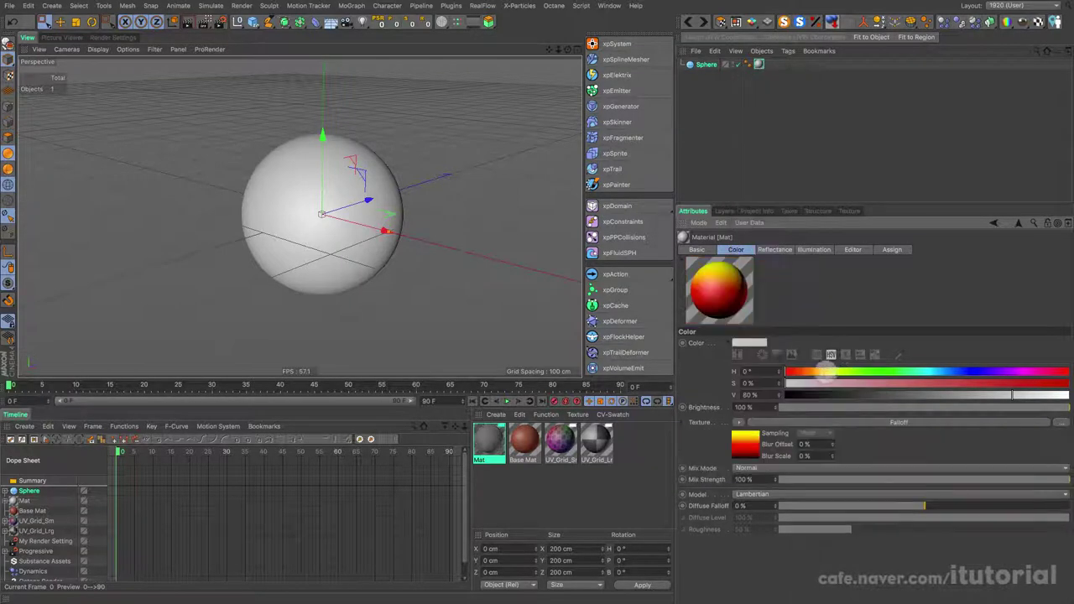
{"action": "left_click", "coordinate": [806, 422]}
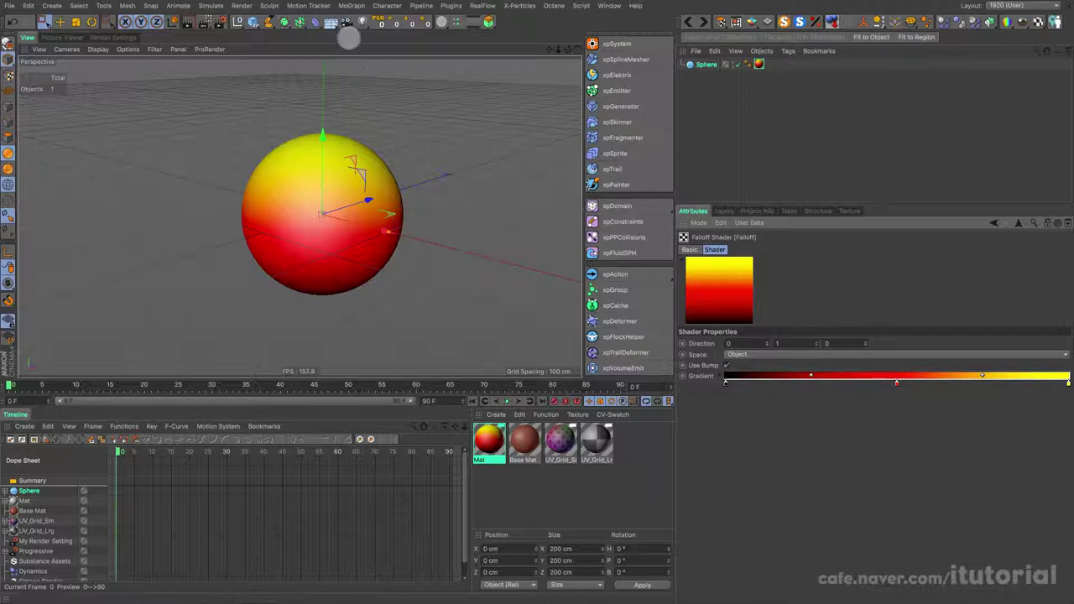
- Add a Camera and view the sphere through it
{"action": "left_click", "coordinate": [347, 22]}
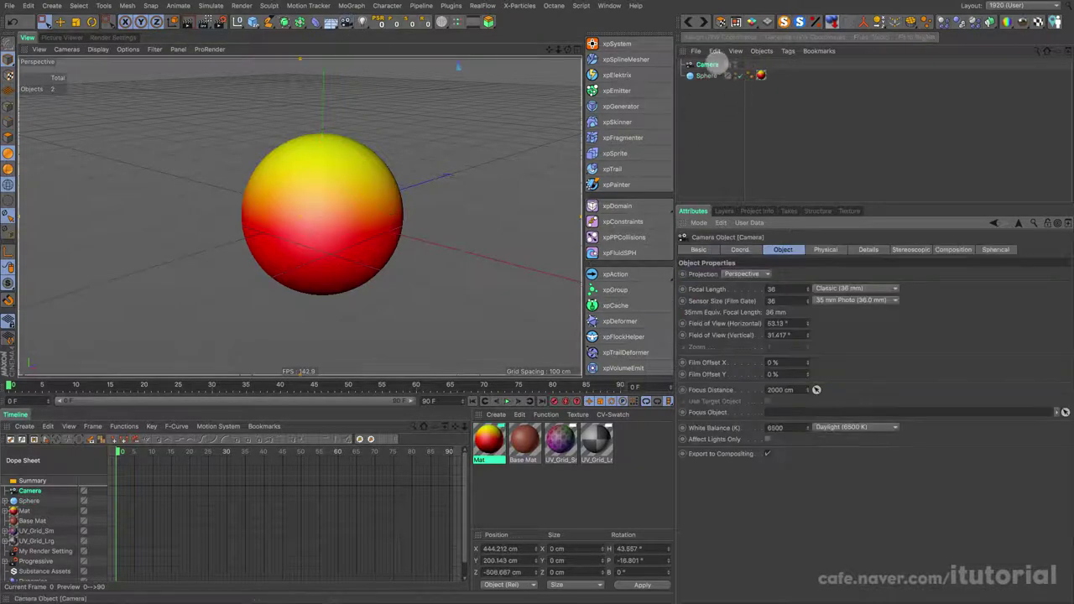
{"action": "left_click", "coordinate": [740, 76]}
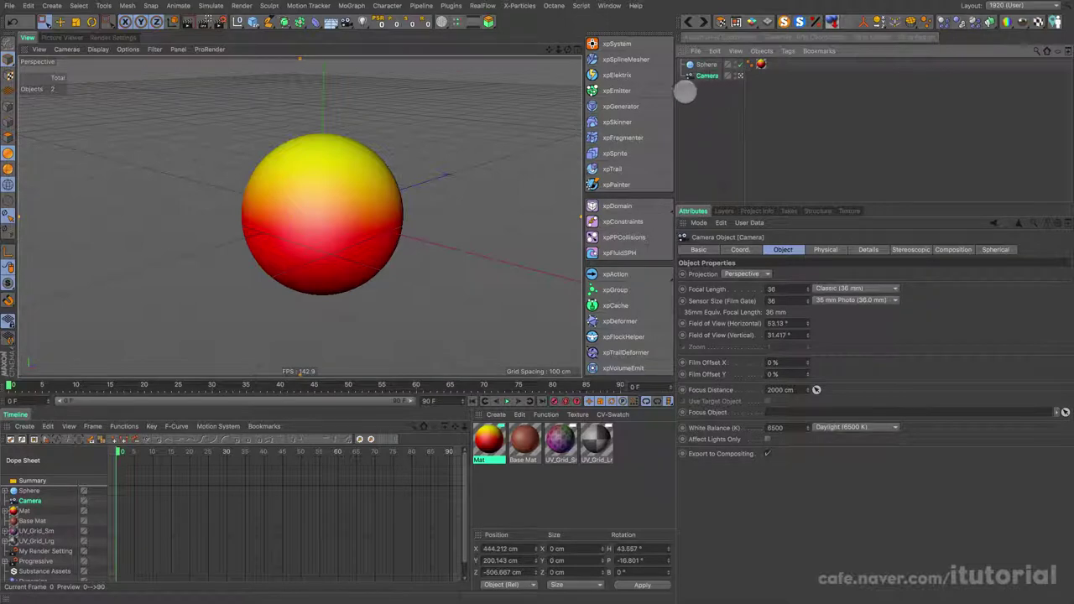
{"action": "mouse_move", "coordinate": [356, 216]}
{"action": "left_mouse_down", "text": "alt"}
{"action": "mouse_move", "coordinate": [326, 216]}
{"action": "mouse_move", "coordinate": [353, 223]}
{"action": "mouse_move", "coordinate": [330, 192]}
{"action": "mouse_move", "coordinate": [339, 199]}
{"action": "mouse_move", "coordinate": [342, 161]}
{"action": "left_mouse_up", "text": "alt"}
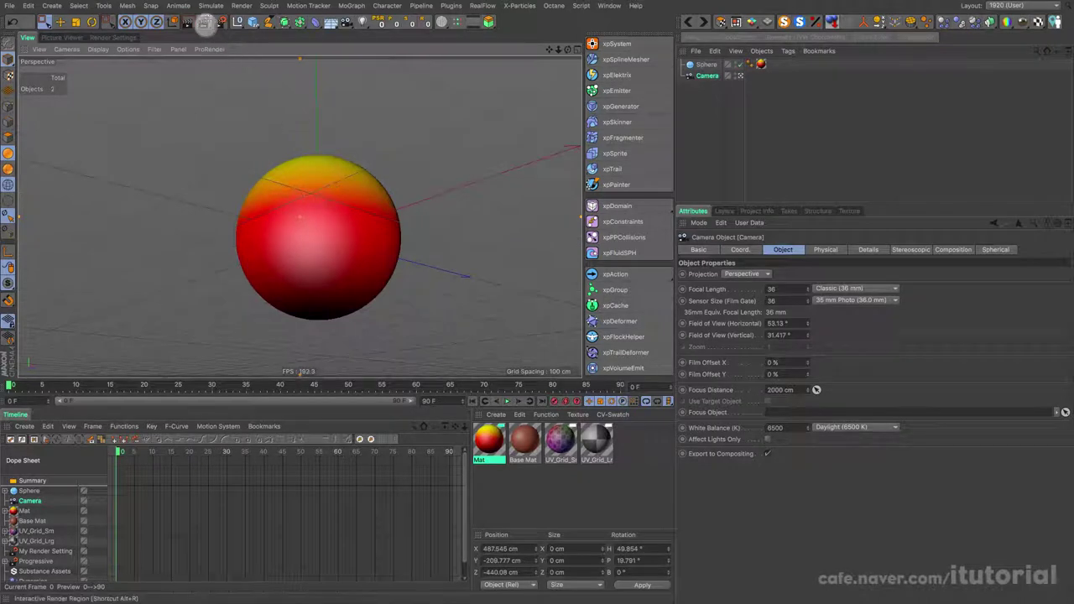
- Preview the gradient in an enlarged Interactive Render Region, then reopen Mat's Falloff shader
{"action": "left_click", "coordinate": [204, 21]}
{"action": "left_click_drag", "start_coordinate": [299, 135], "coordinate": [300, 130]}
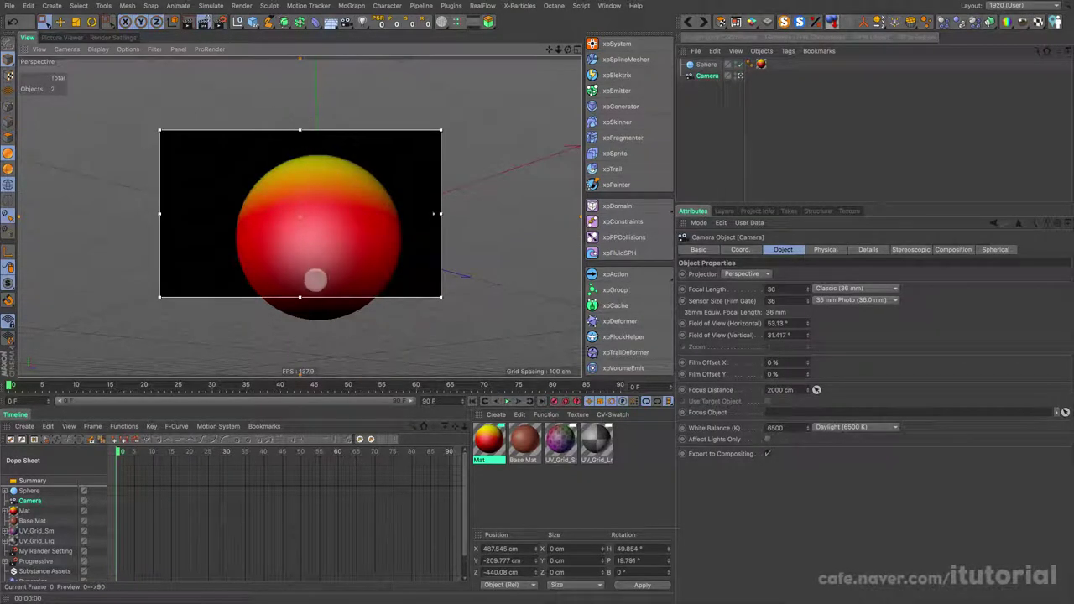
{"action": "left_click_drag", "start_coordinate": [298, 298], "coordinate": [296, 335]}
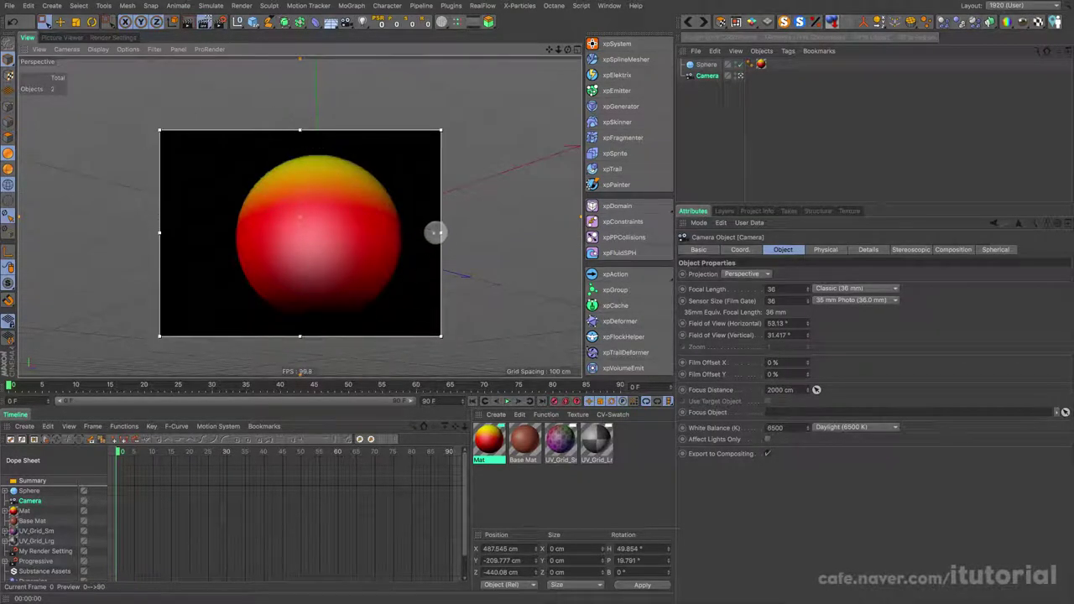
{"action": "mouse_move", "coordinate": [330, 220]}
{"action": "left_mouse_down", "text": "alt"}
{"action": "mouse_move", "coordinate": [311, 163]}
{"action": "mouse_move", "coordinate": [333, 203]}
{"action": "mouse_move", "coordinate": [293, 211]}
{"action": "left_mouse_up", "text": "alt"}
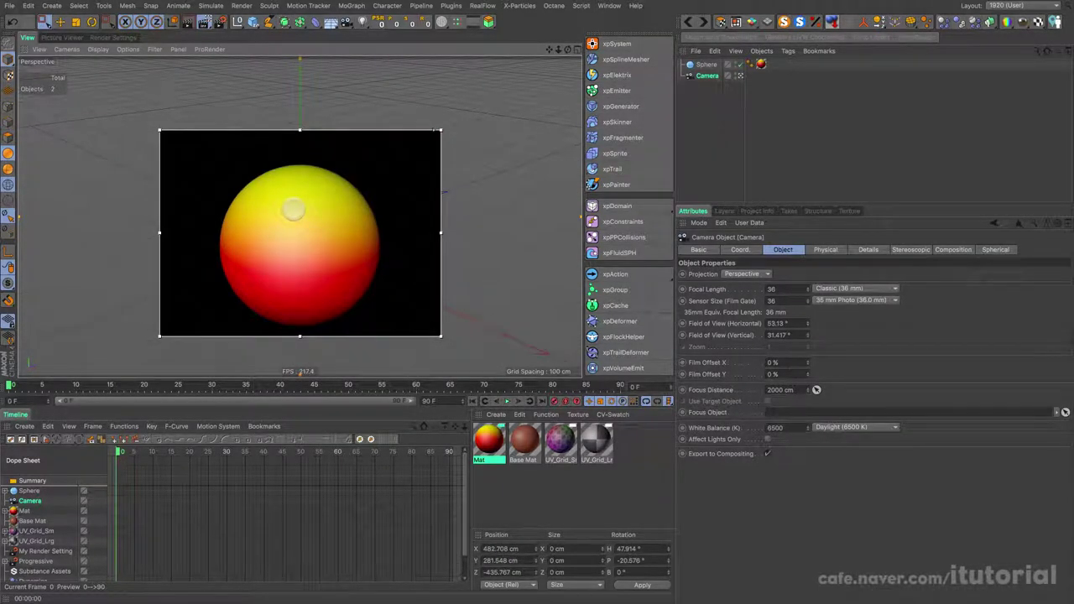
{"action": "left_click", "coordinate": [205, 23]}
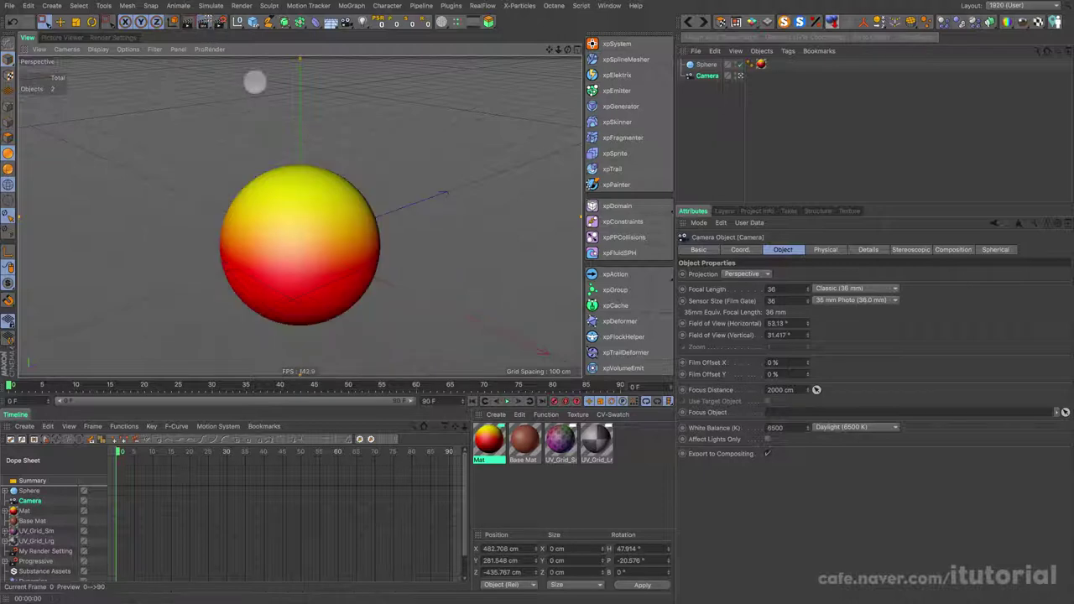
{"action": "left_click", "coordinate": [487, 440]}
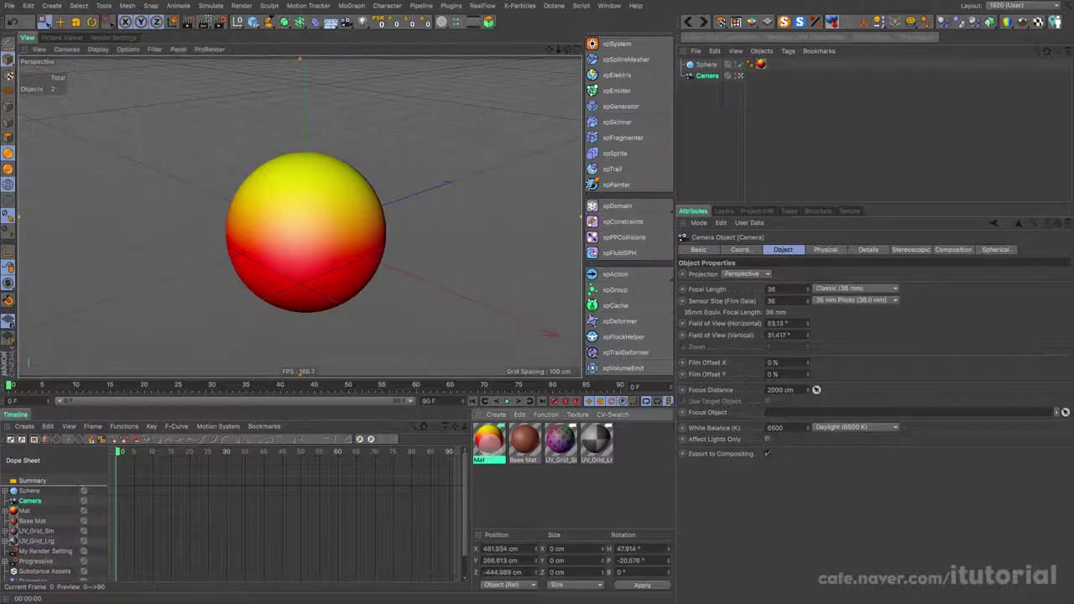
{"action": "left_click", "coordinate": [833, 423]}
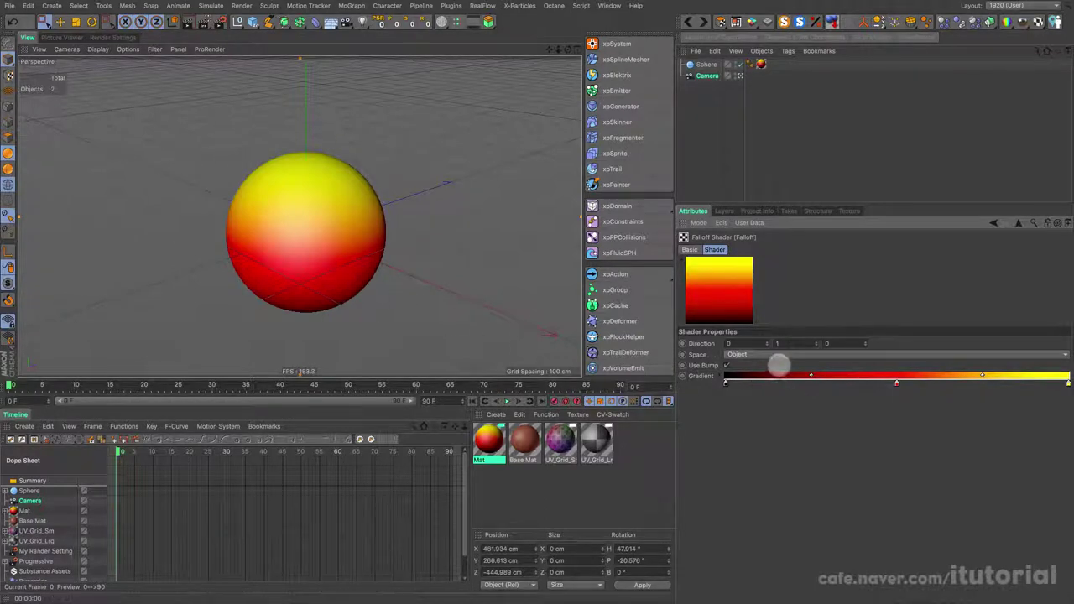
- Invert the Falloff gradient knots, then invert them back so yellow is on top
{"action": "mouse_move", "coordinate": [371, 210]}
{"action": "left_mouse_down", "text": "alt"}
{"action": "mouse_move", "coordinate": [388, 187]}
{"action": "mouse_move", "coordinate": [399, 202]}
{"action": "left_mouse_up", "text": "alt"}
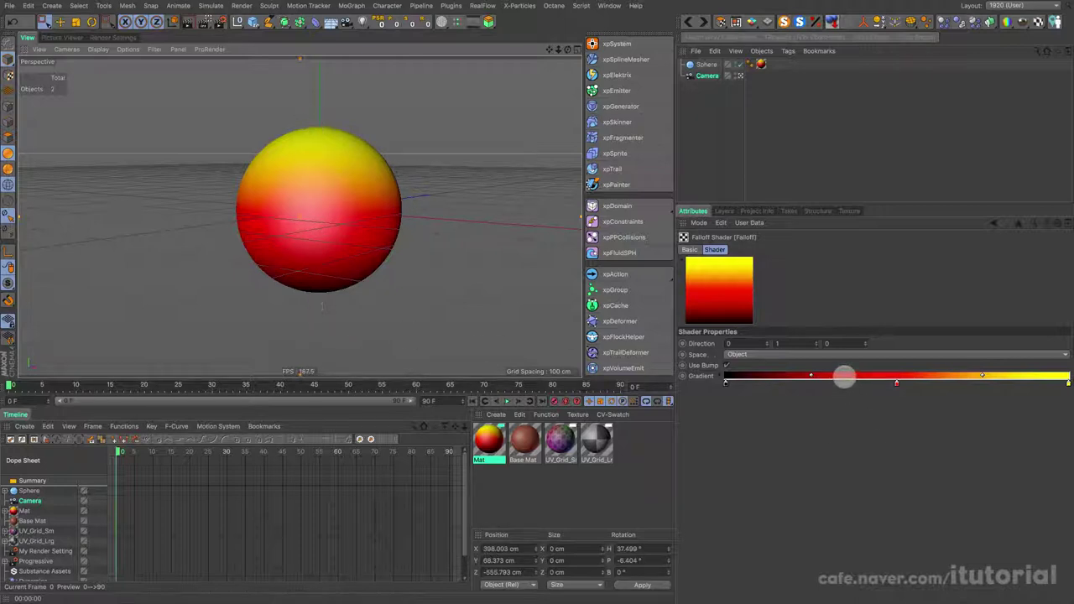
{"action": "right_click", "coordinate": [846, 378]}
{"action": "left_click", "coordinate": [864, 383]}
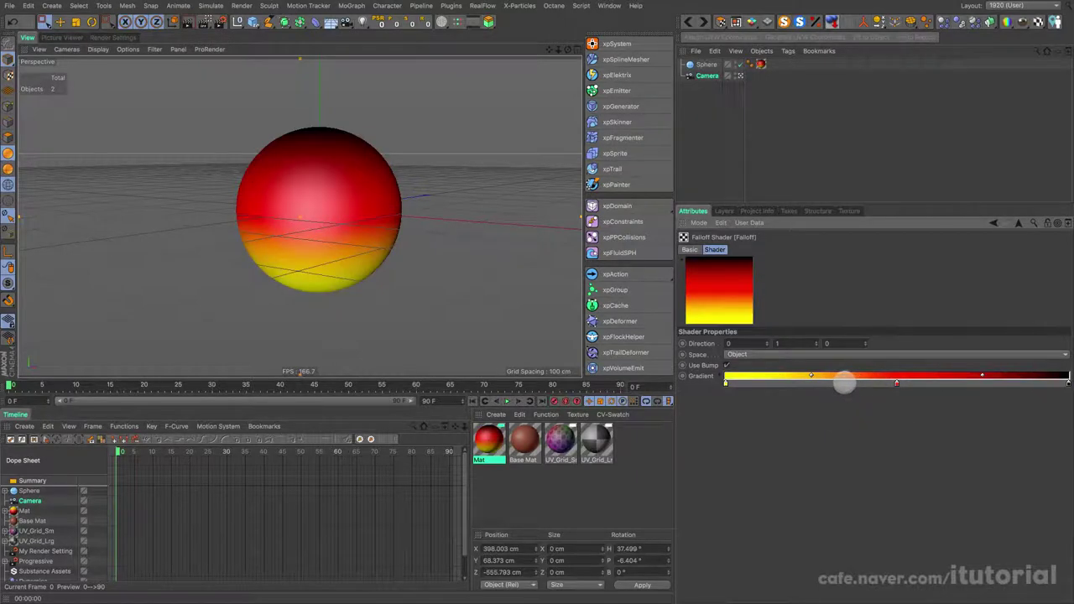
{"action": "right_click", "coordinate": [845, 379]}
{"action": "left_click", "coordinate": [867, 382]}
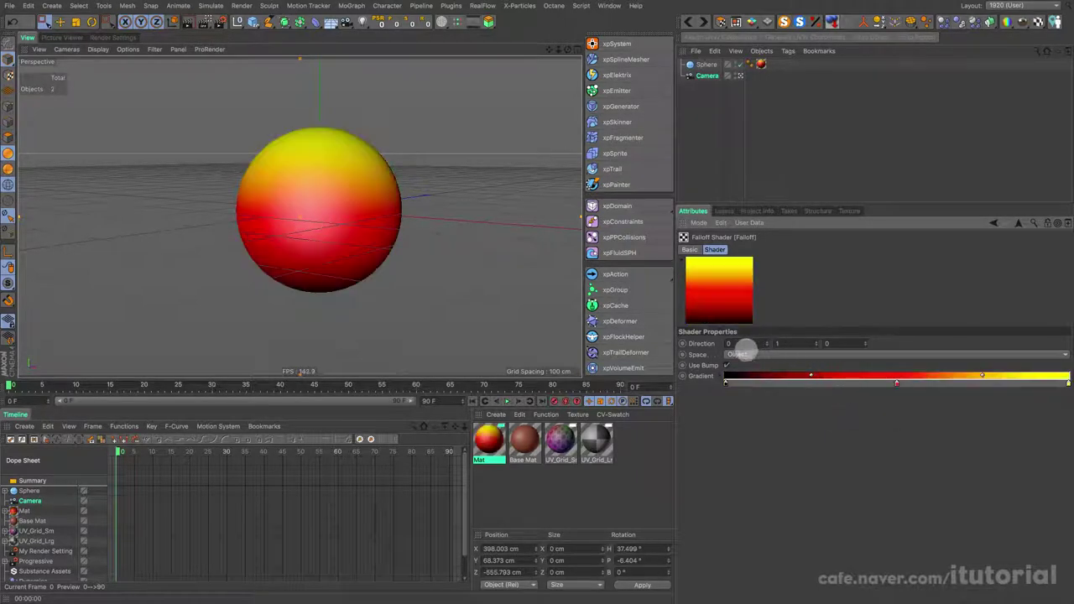
- Try a Y direction of -1, then set Y to 0 and orbit to check
{"action": "left_click", "coordinate": [801, 344]}
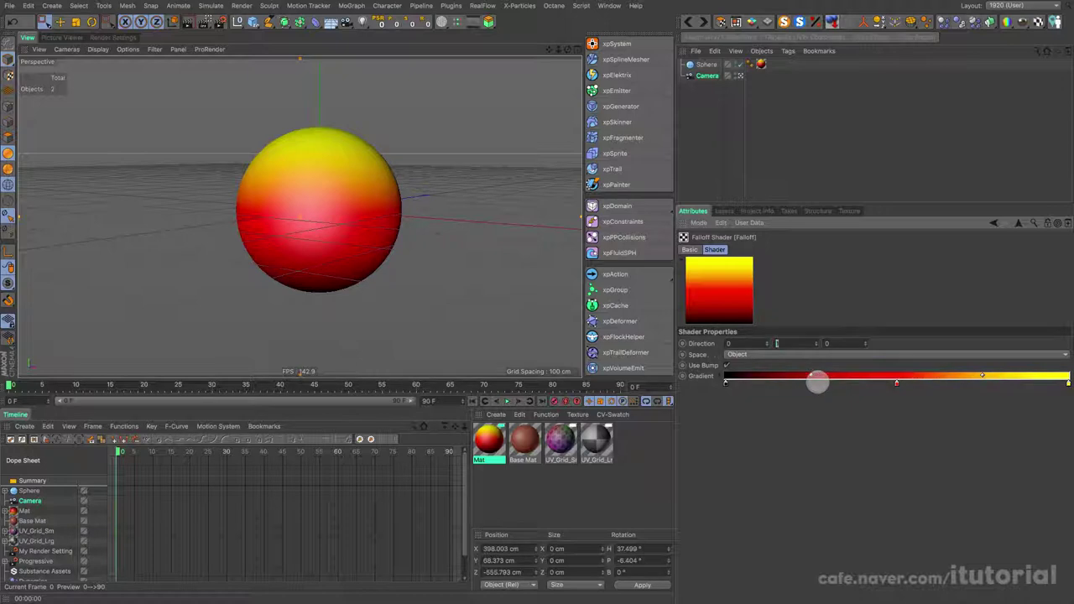
{"action": "type", "text": "-1"}
{"action": "key", "text": "Return"}
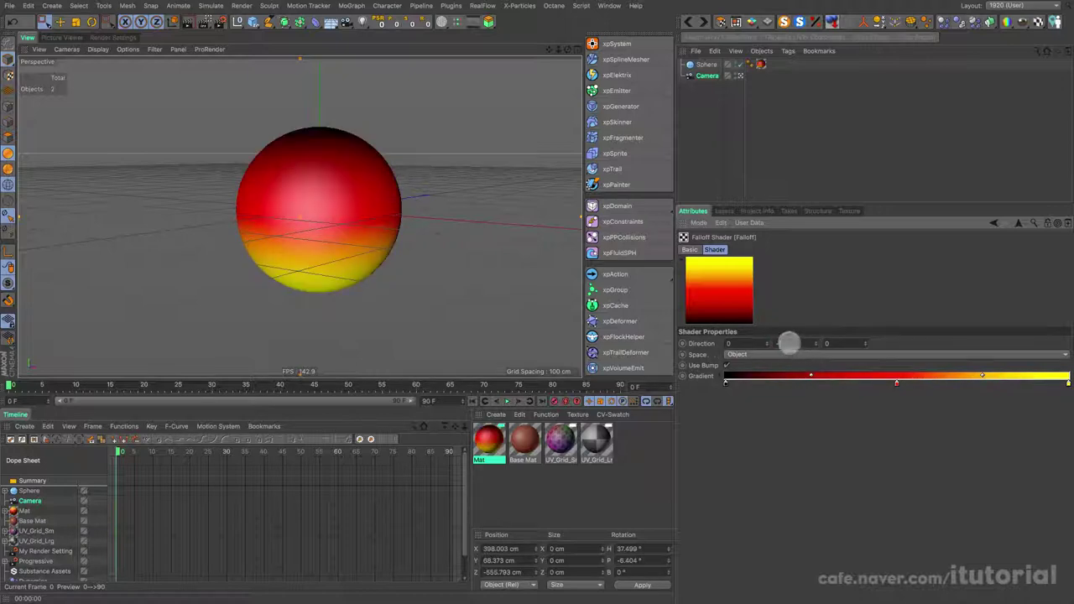
{"action": "double_click", "coordinate": [791, 343]}
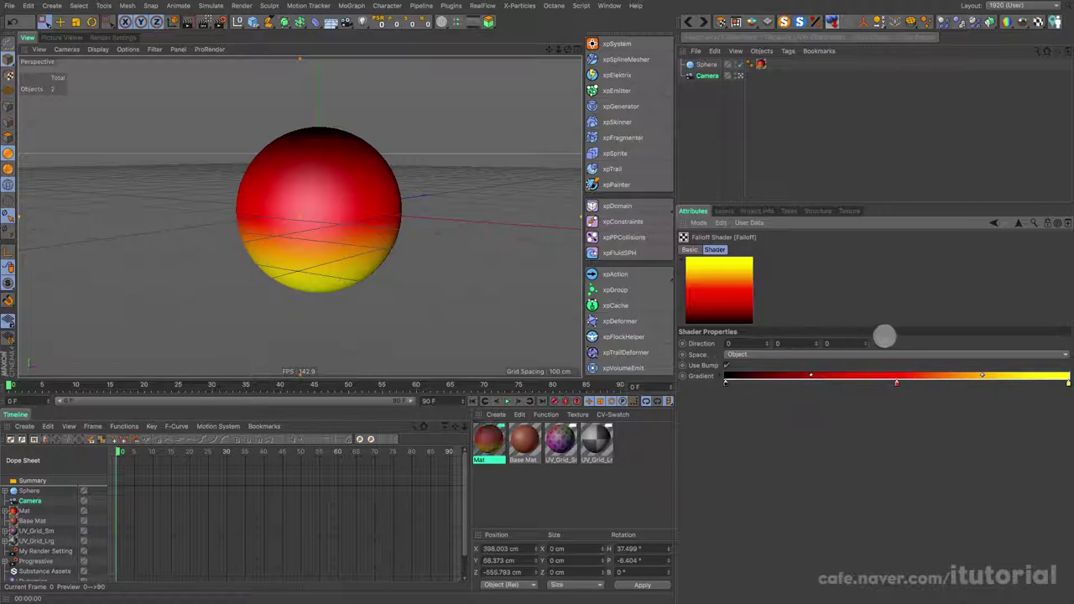
{"action": "type", "text": "0"}
{"action": "key", "text": "Return"}
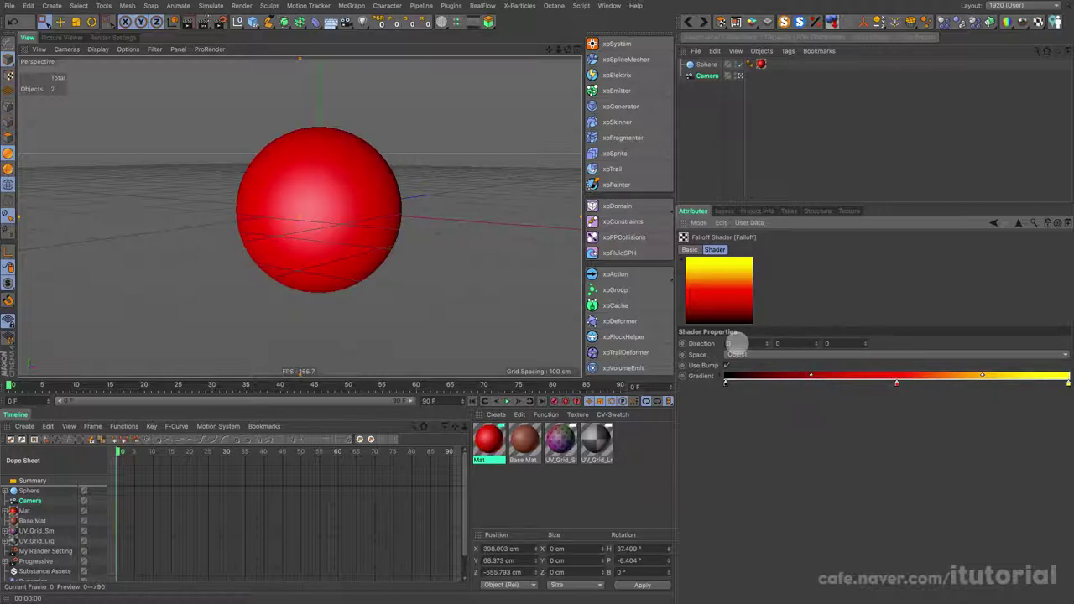
{"action": "mouse_move", "coordinate": [378, 204]}
{"action": "left_mouse_down", "text": "alt"}
{"action": "mouse_move", "coordinate": [283, 238]}
{"action": "mouse_move", "coordinate": [347, 261]}
{"action": "mouse_move", "coordinate": [405, 311]}
{"action": "mouse_move", "coordinate": [401, 330]}
{"action": "left_mouse_up", "text": "alt"}
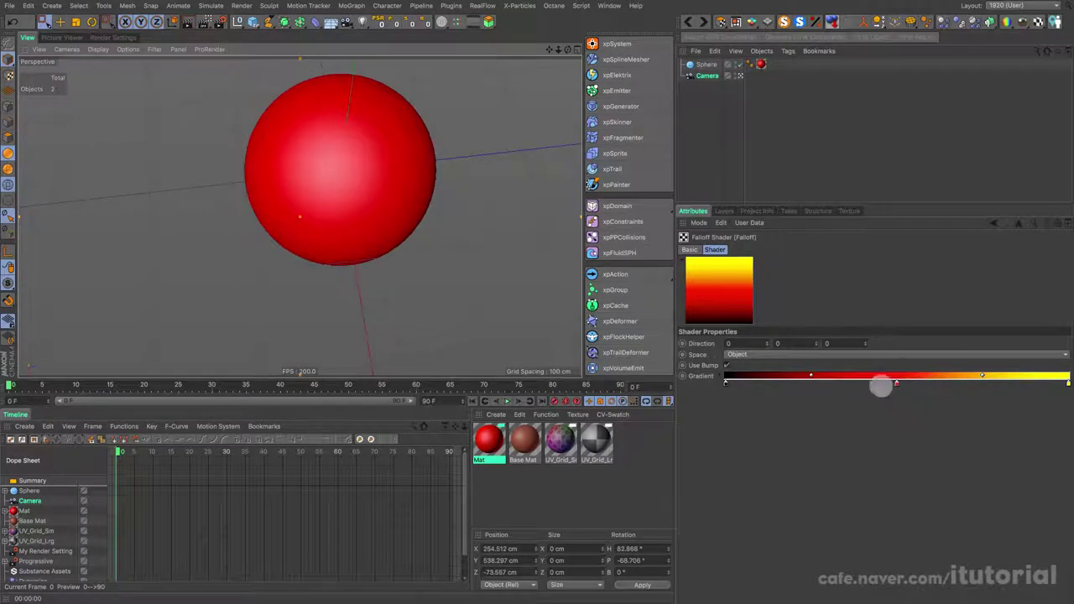
{"action": "mouse_move", "coordinate": [345, 230]}
{"action": "left_mouse_down", "text": "alt"}
{"action": "mouse_move", "coordinate": [367, 235]}
{"action": "mouse_move", "coordinate": [391, 216]}
{"action": "mouse_move", "coordinate": [407, 229]}
{"action": "left_mouse_up", "text": "alt"}
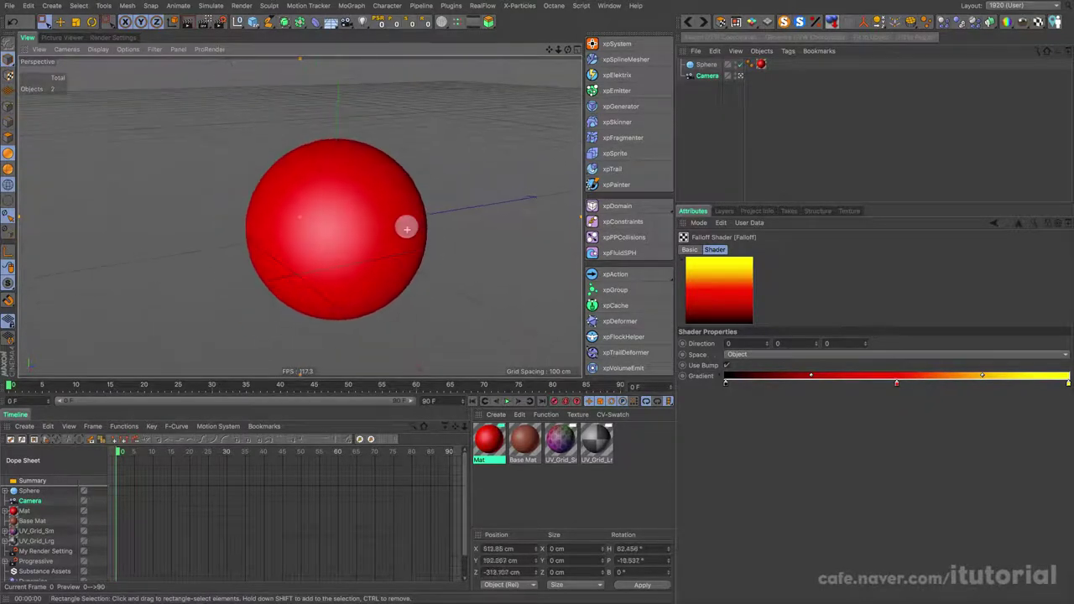
{"action": "mouse_move", "coordinate": [378, 276]}
{"action": "left_mouse_down", "text": "alt"}
{"action": "mouse_move", "coordinate": [470, 268]}
{"action": "mouse_move", "coordinate": [442, 266]}
{"action": "mouse_move", "coordinate": [578, 293]}
{"action": "mouse_move", "coordinate": [470, 260]}
{"action": "mouse_move", "coordinate": [405, 204]}
{"action": "left_mouse_up", "text": "alt"}
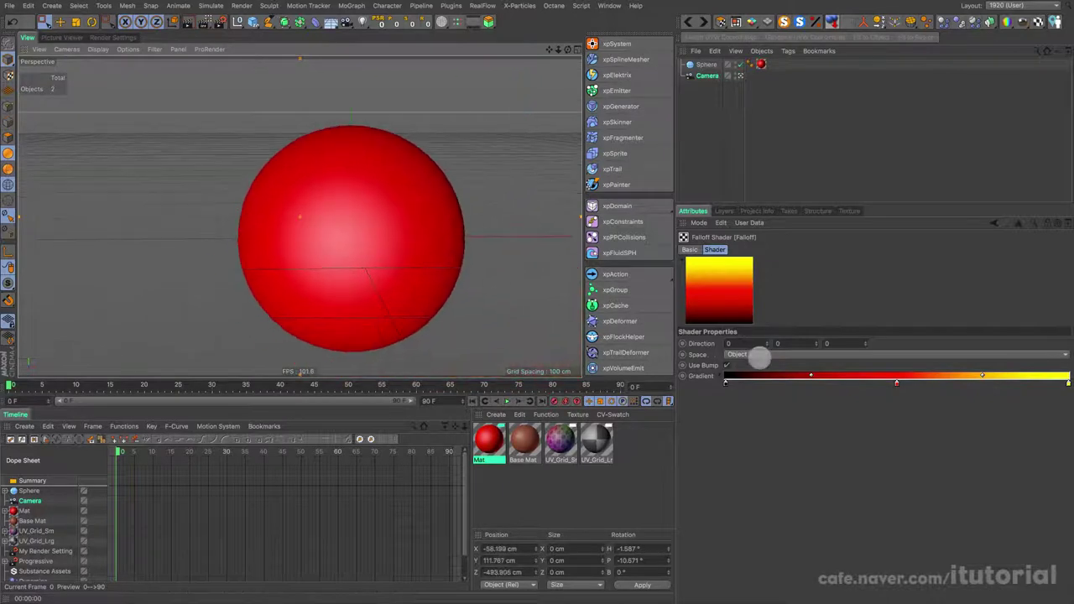
- Test X direction values 1 and -1, then reset X to 0 and set Z to 1
{"action": "left_click", "coordinate": [765, 342]}
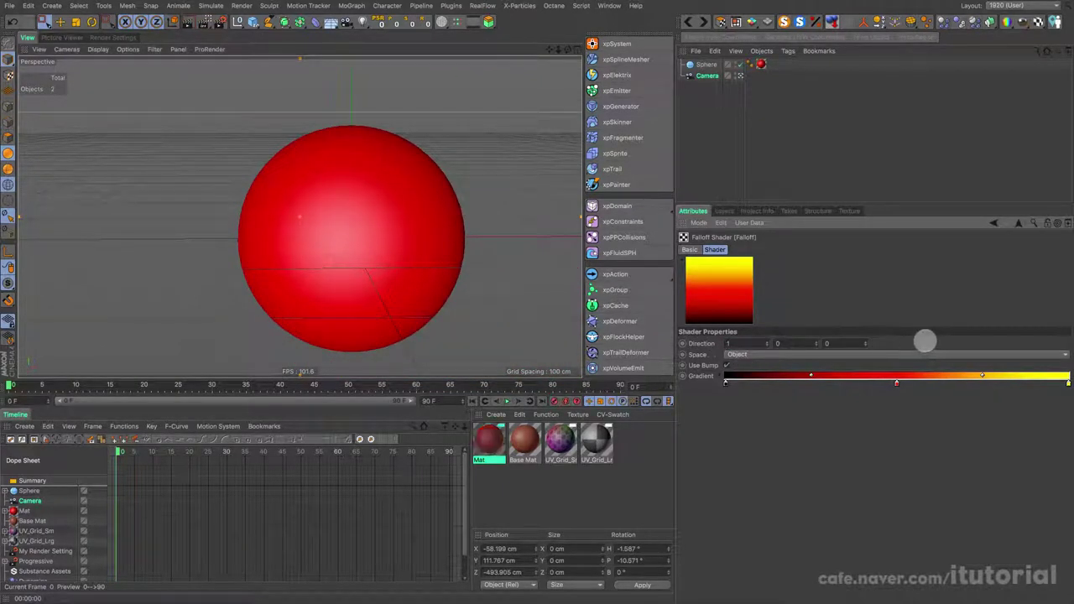
{"action": "mouse_move", "coordinate": [403, 227]}
{"action": "left_mouse_down", "text": "alt"}
{"action": "mouse_move", "coordinate": [408, 259]}
{"action": "mouse_move", "coordinate": [323, 233]}
{"action": "mouse_move", "coordinate": [341, 216]}
{"action": "mouse_move", "coordinate": [325, 243]}
{"action": "left_mouse_up", "text": "alt"}
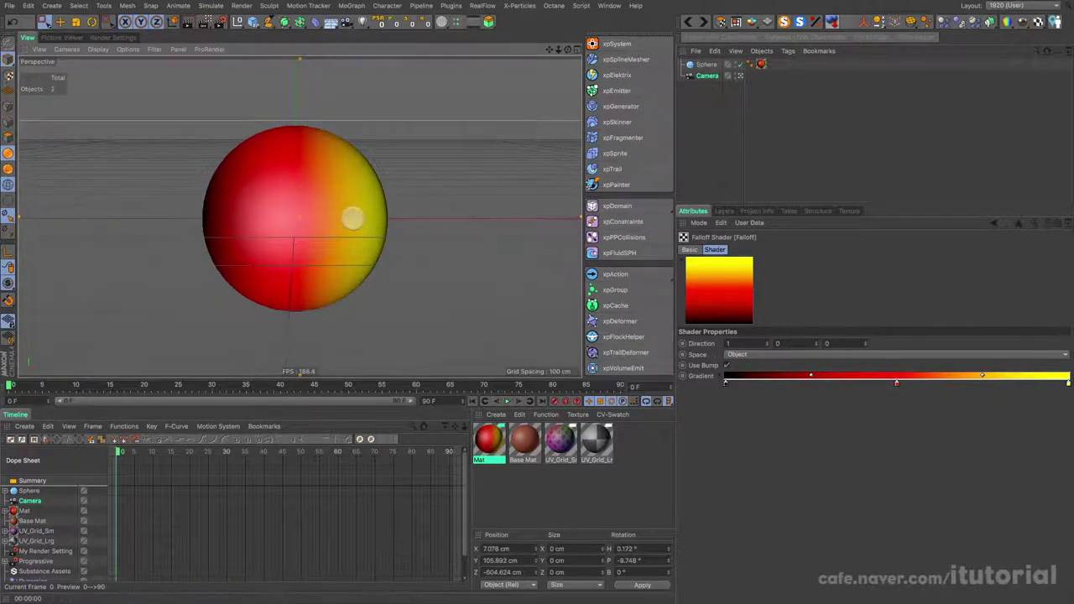
{"action": "left_click", "coordinate": [695, 343]}
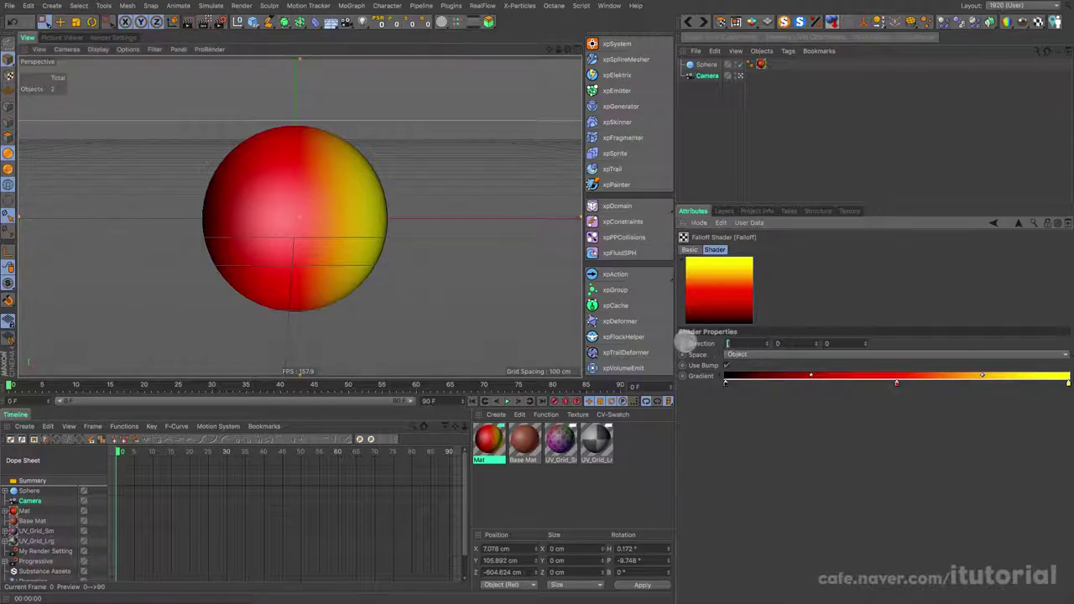
{"action": "type", "text": "-1"}
{"action": "key", "text": "Return"}
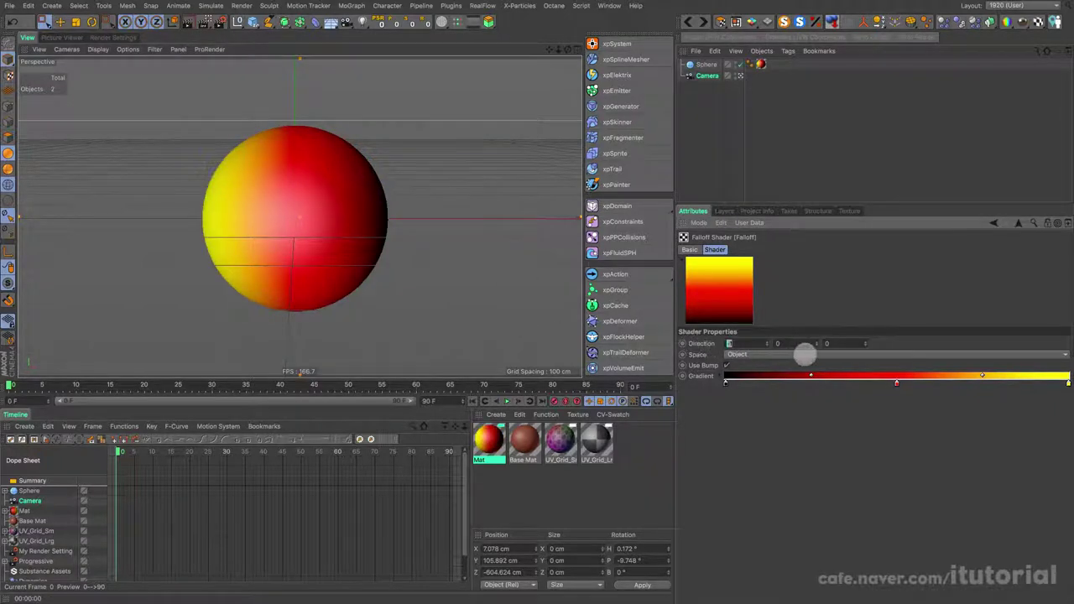
{"action": "type", "text": "0"}
{"action": "key", "text": "Tab"}
{"action": "key", "text": "Tab"}
{"action": "type", "text": "1"}
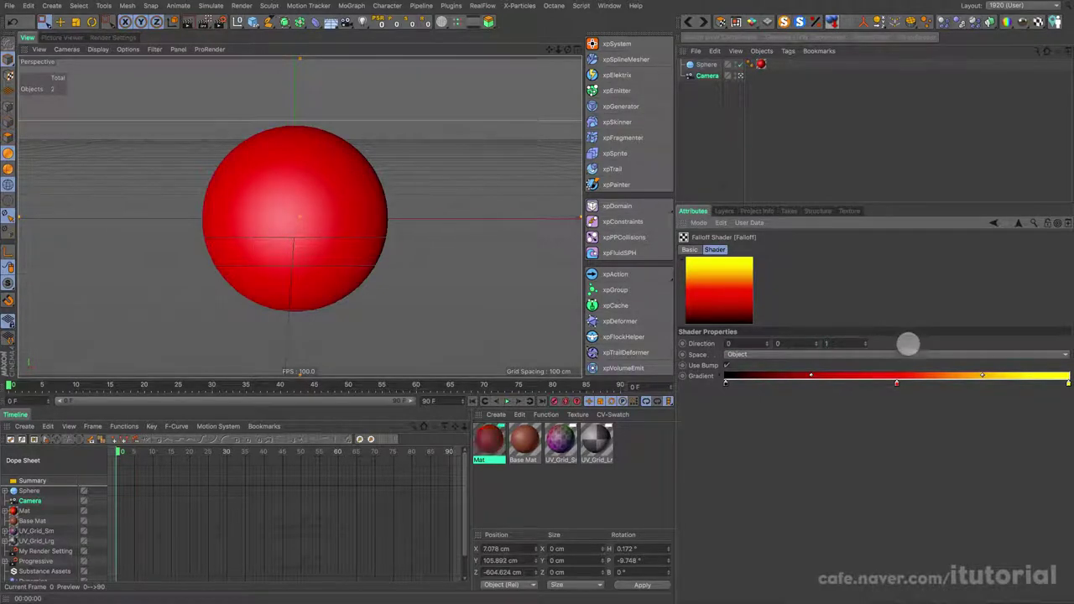
{"action": "key", "text": "Return"}
{"action": "mouse_move", "coordinate": [398, 260]}
{"action": "left_mouse_down", "text": "alt"}
{"action": "mouse_move", "coordinate": [393, 247]}
{"action": "mouse_move", "coordinate": [340, 293]}
{"action": "mouse_move", "coordinate": [314, 300]}
{"action": "mouse_move", "coordinate": [352, 285]}
{"action": "mouse_move", "coordinate": [344, 292]}
{"action": "left_mouse_up", "text": "alt"}
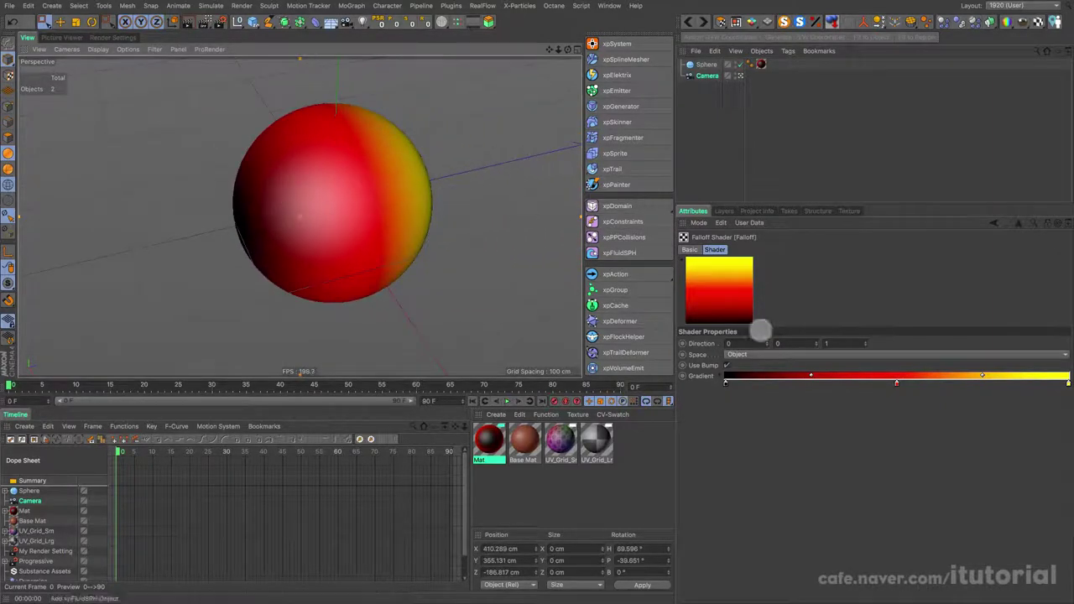
- Try Z at -1, settle on Falloff direction 0, 0, 1, and orbit to inspect
{"action": "left_click", "coordinate": [848, 344]}
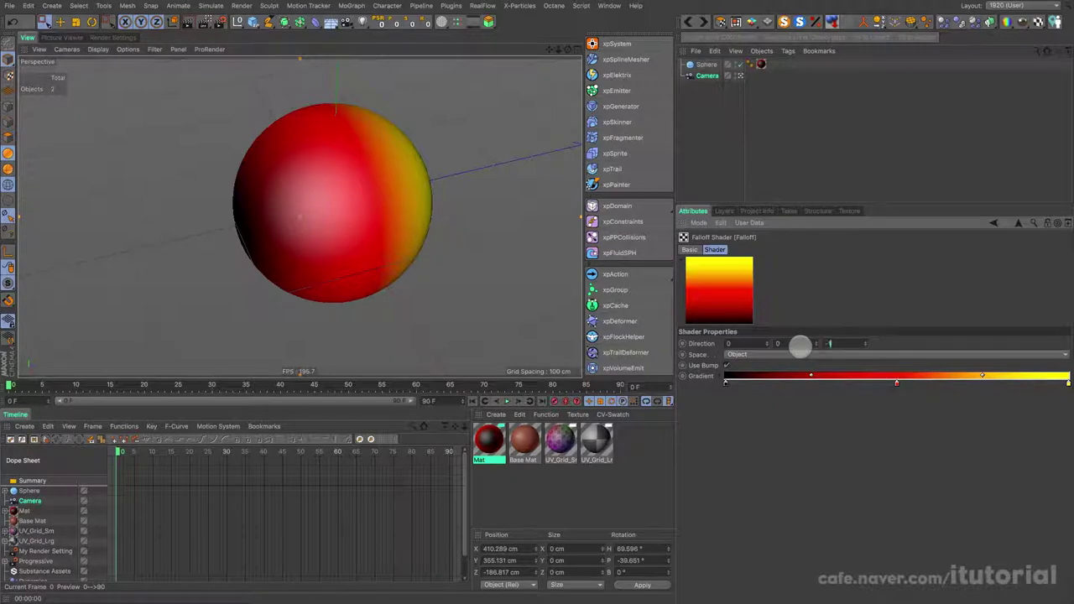
{"action": "type", "text": "-"}
{"action": "key", "text": "Return"}
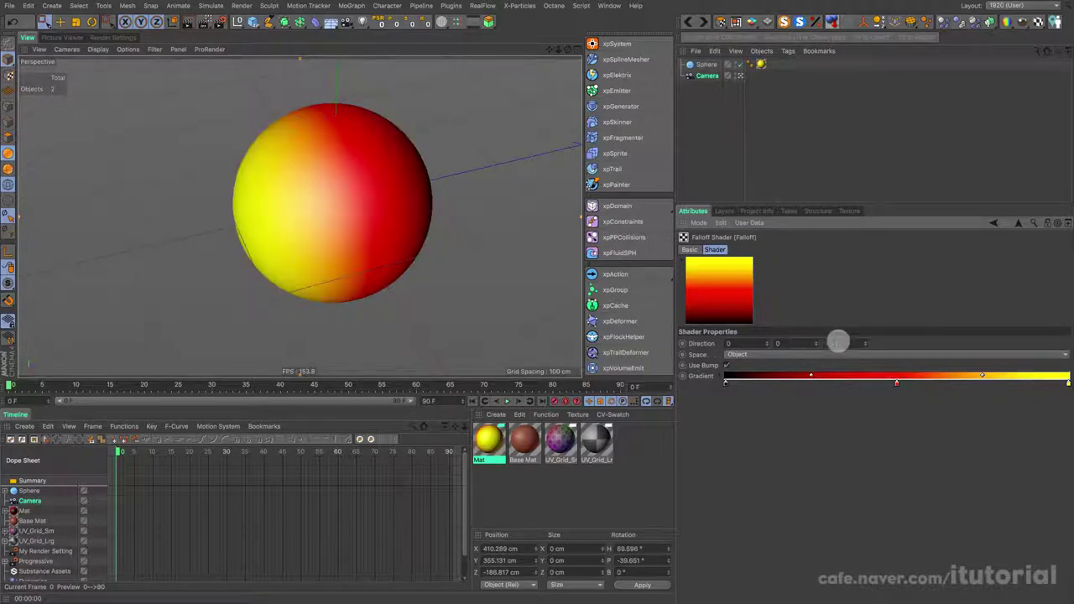
{"action": "double_click", "coordinate": [830, 343]}
{"action": "key", "text": "Return"}
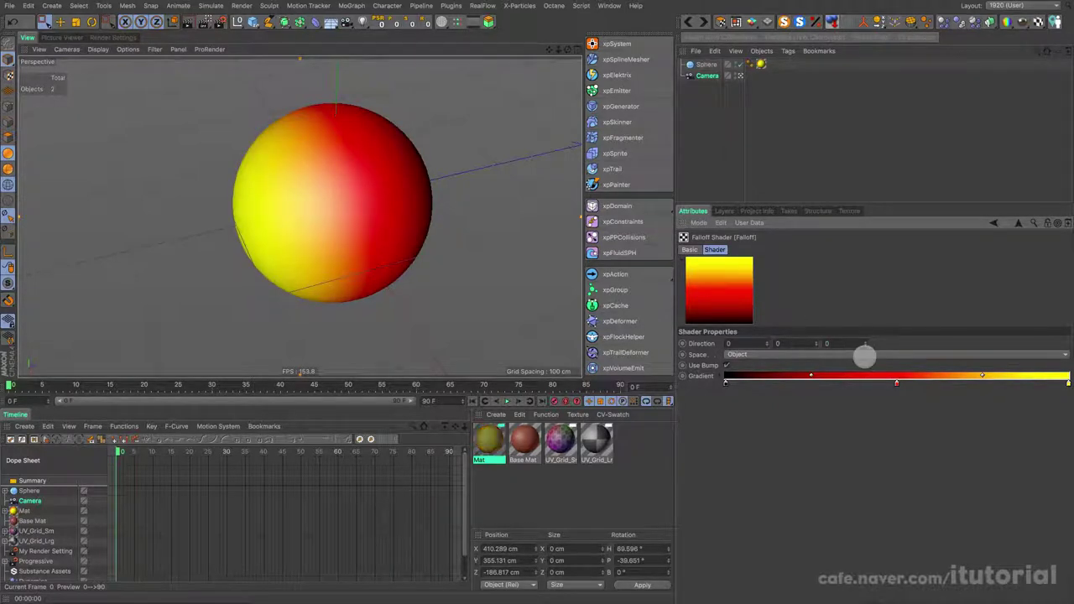
{"action": "type", "text": "1"}
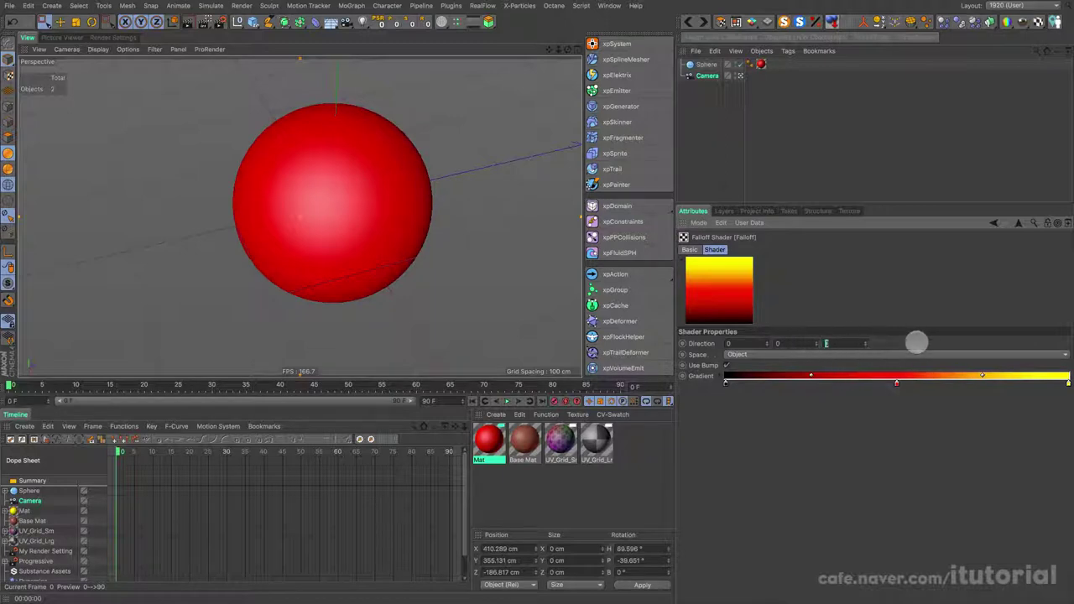
{"action": "key", "text": "Return"}
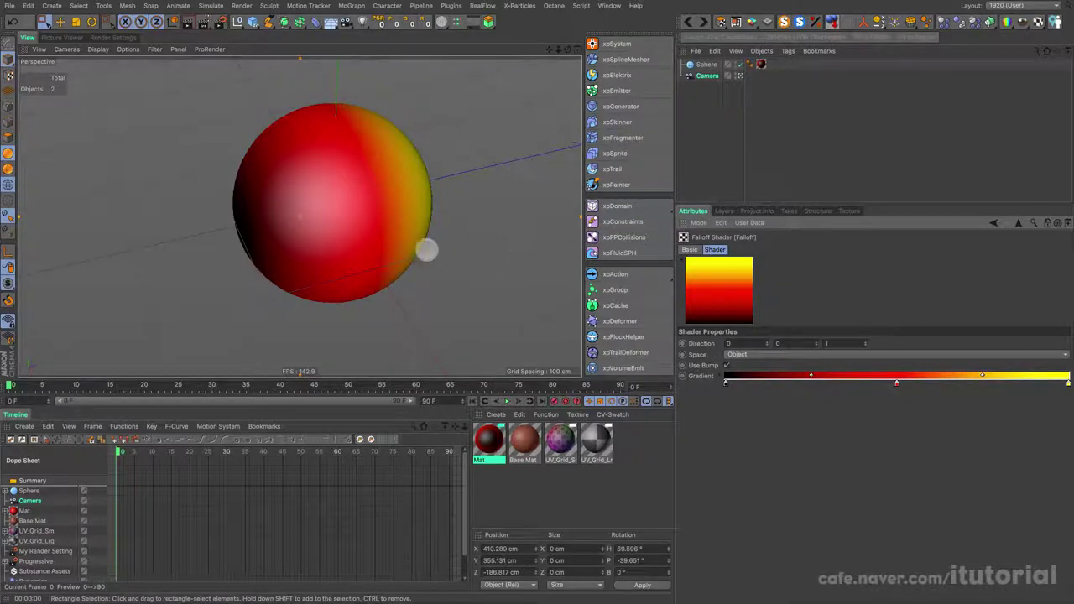
{"action": "mouse_move", "coordinate": [352, 210]}
{"action": "left_mouse_down", "text": "alt"}
{"action": "mouse_move", "coordinate": [391, 209]}
{"action": "mouse_move", "coordinate": [373, 211]}
{"action": "mouse_move", "coordinate": [348, 179]}
{"action": "left_mouse_up", "text": "alt"}
{"action": "mouse_move", "coordinate": [444, 212]}
{"action": "left_mouse_down", "text": "alt"}
{"action": "mouse_move", "coordinate": [355, 228]}
{"action": "mouse_move", "coordinate": [427, 223]}
{"action": "mouse_move", "coordinate": [373, 243]}
{"action": "mouse_move", "coordinate": [384, 235]}
{"action": "left_mouse_up", "text": "alt"}
{"action": "scroll", "coordinate": [373, 244], "scroll_direction": "down", "scroll_amount": 3}
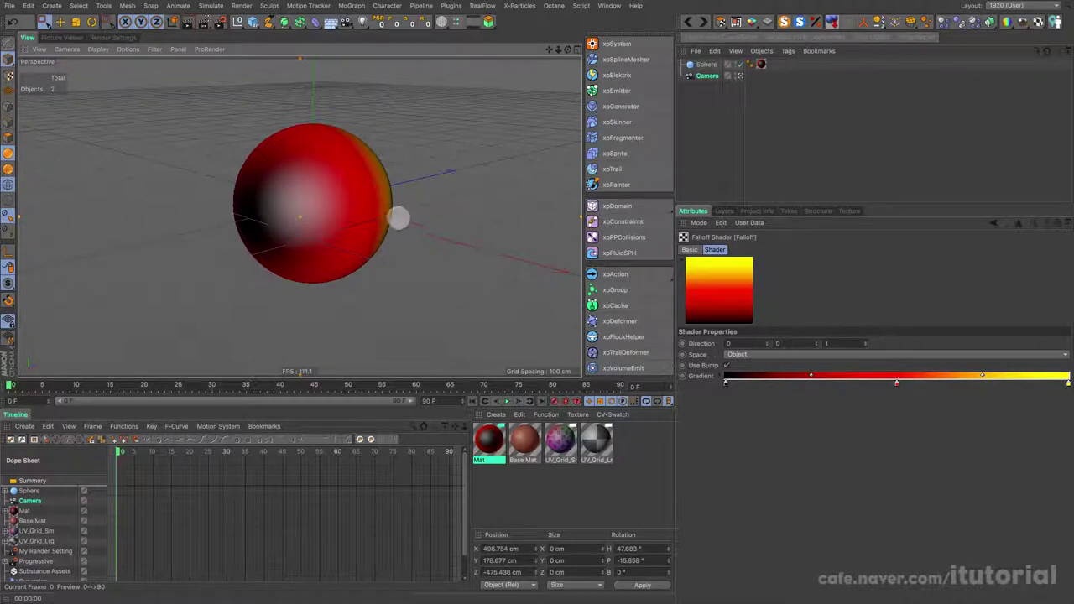
- Switch the Falloff space to World, then Camera, and orbit to test it
{"action": "mouse_move", "coordinate": [362, 232]}
{"action": "left_mouse_down", "text": "alt"}
{"action": "mouse_move", "coordinate": [352, 227]}
{"action": "mouse_move", "coordinate": [350, 243]}
{"action": "left_mouse_up", "text": "alt"}
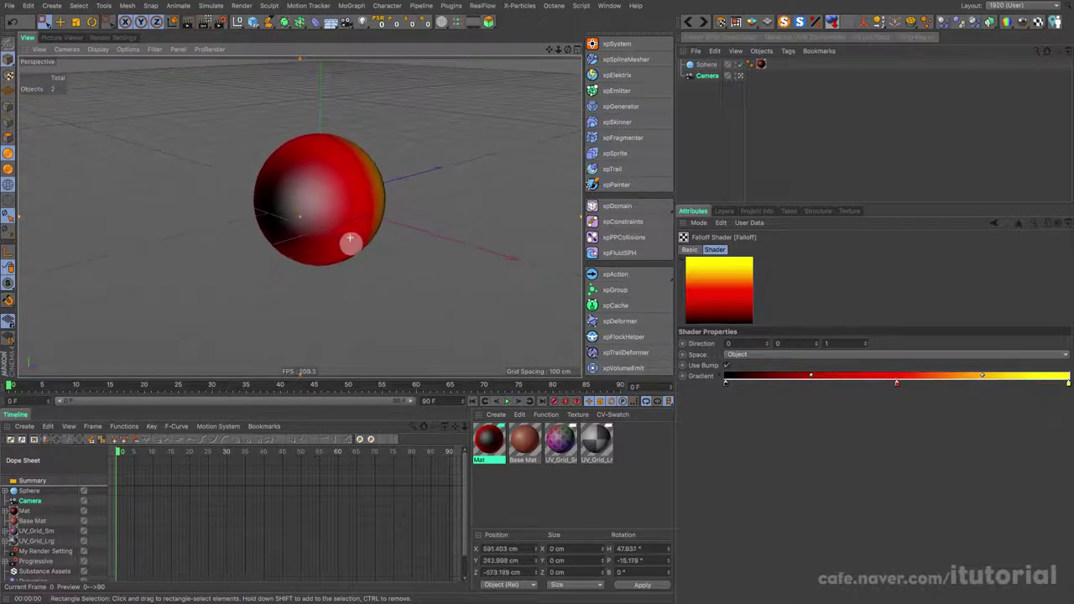
{"action": "left_click", "coordinate": [758, 355]}
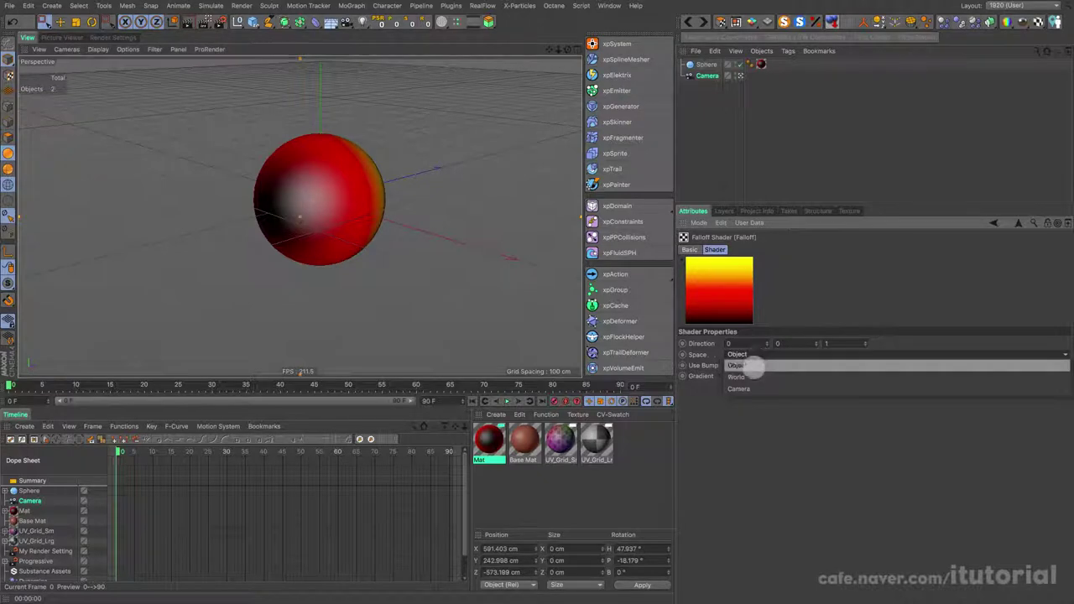
{"action": "left_click", "coordinate": [753, 376]}
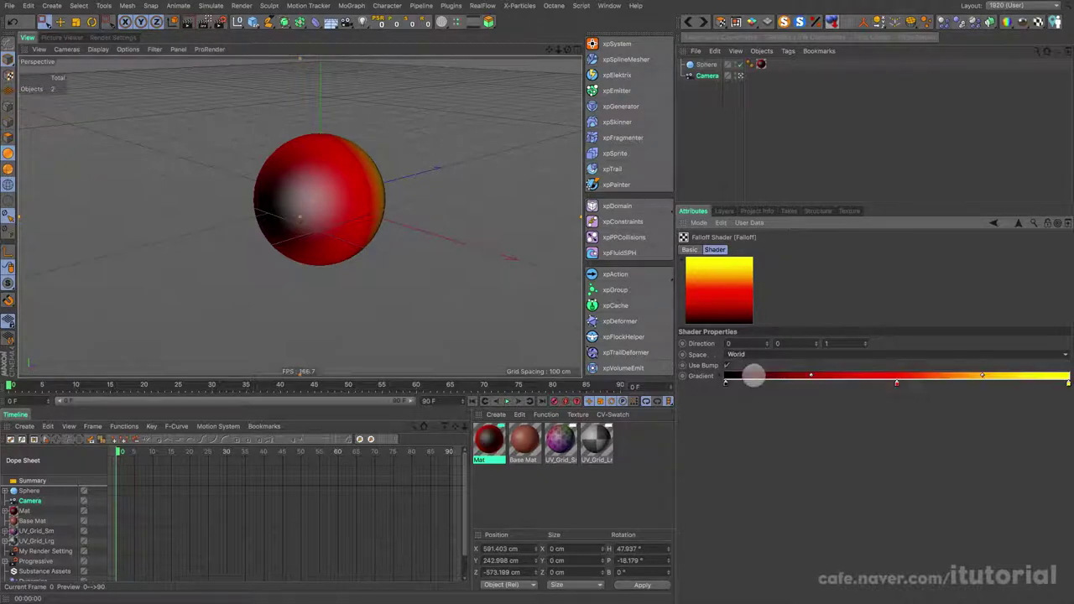
{"action": "left_click", "coordinate": [754, 355]}
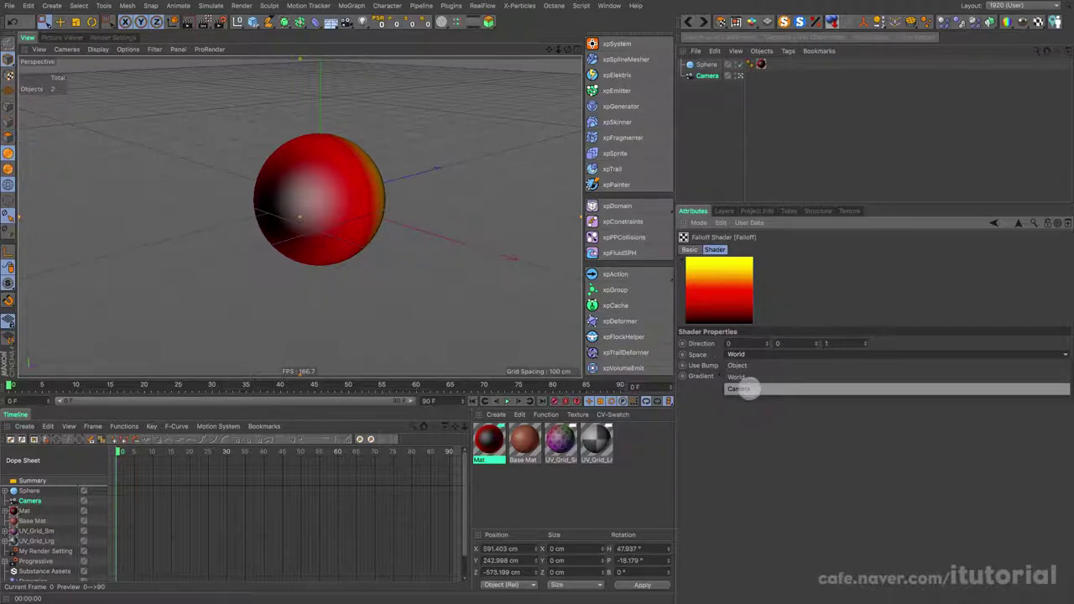
{"action": "left_click", "coordinate": [746, 389]}
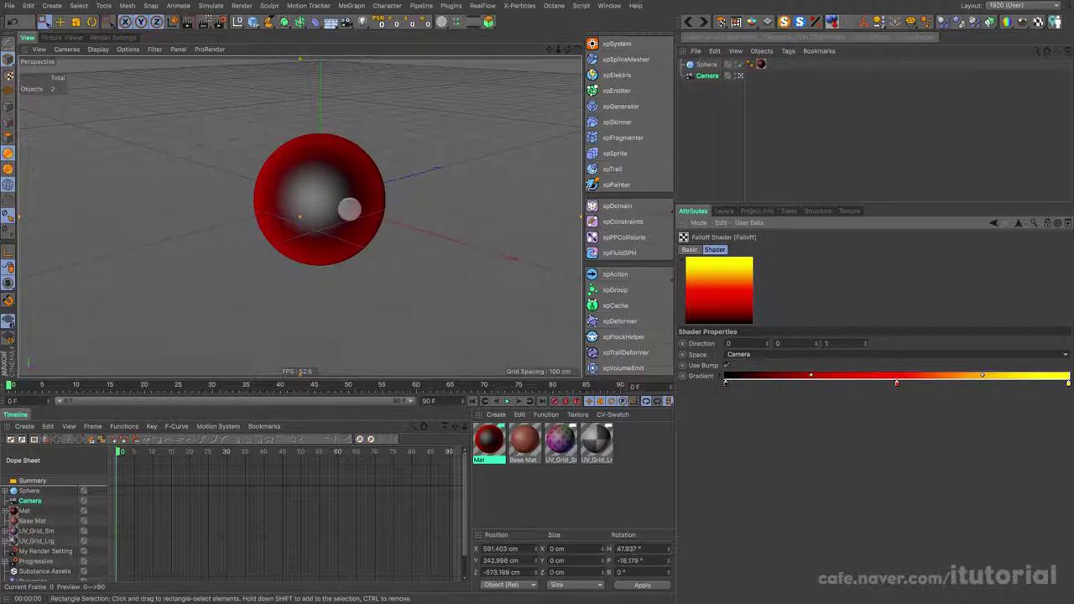
{"action": "mouse_move", "coordinate": [350, 209]}
{"action": "left_mouse_down", "text": "alt"}
{"action": "mouse_move", "coordinate": [240, 225]}
{"action": "mouse_move", "coordinate": [372, 230]}
{"action": "mouse_move", "coordinate": [314, 227]}
{"action": "mouse_move", "coordinate": [353, 237]}
{"action": "mouse_move", "coordinate": [300, 216]}
{"action": "mouse_move", "coordinate": [362, 239]}
{"action": "mouse_move", "coordinate": [347, 214]}
{"action": "mouse_move", "coordinate": [359, 212]}
{"action": "left_mouse_up", "text": "alt"}
- Return the Falloff space to Object and select the sphere with the Rotate tool
{"action": "left_click", "coordinate": [740, 354]}
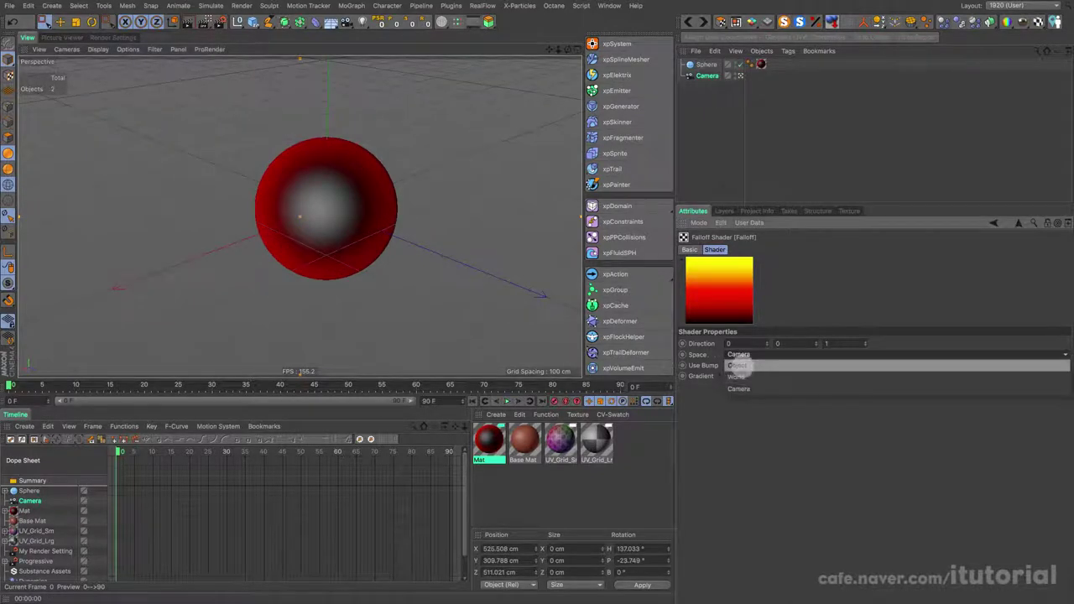
{"action": "left_click", "coordinate": [737, 366]}
{"action": "mouse_move", "coordinate": [398, 252]}
{"action": "left_mouse_down", "text": "alt"}
{"action": "mouse_move", "coordinate": [405, 241]}
{"action": "mouse_move", "coordinate": [347, 233]}
{"action": "mouse_move", "coordinate": [391, 232]}
{"action": "mouse_move", "coordinate": [333, 222]}
{"action": "left_mouse_up", "text": "alt"}
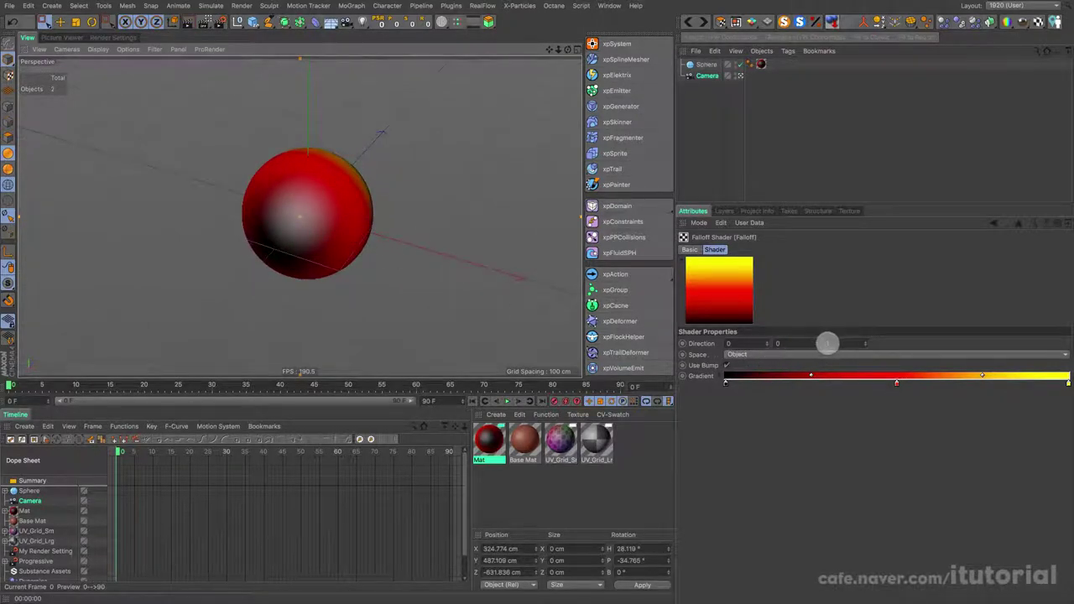
{"action": "mouse_move", "coordinate": [361, 220]}
{"action": "left_mouse_down", "text": "alt"}
{"action": "mouse_move", "coordinate": [348, 223]}
{"action": "mouse_move", "coordinate": [359, 216]}
{"action": "left_mouse_up", "text": "alt"}
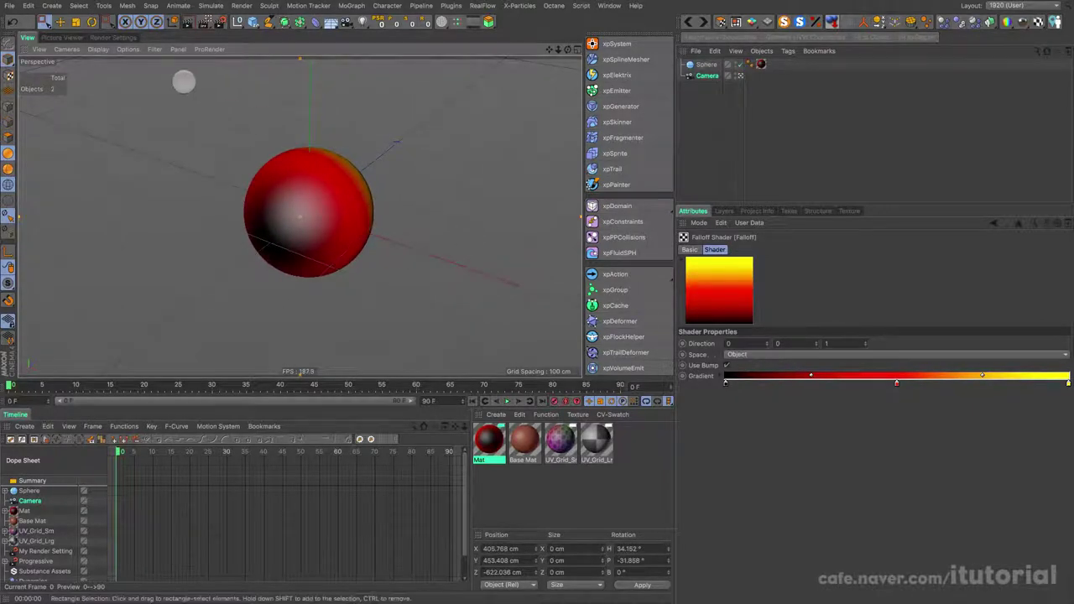
{"action": "left_click", "coordinate": [92, 21]}
{"action": "left_click", "coordinate": [324, 209]}
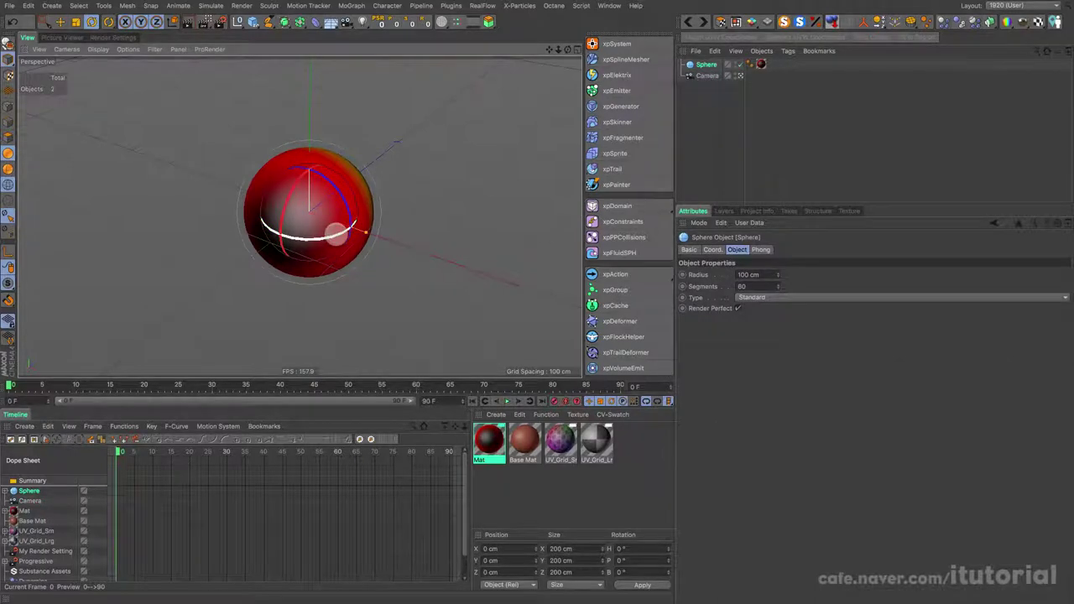
- Rotate the sphere to -90° heading and reopen Mat's Falloff shader
{"action": "mouse_move", "coordinate": [336, 233]}
{"action": "left_mouse_down"}
{"action": "mouse_move", "coordinate": [253, 224]}
{"action": "mouse_move", "coordinate": [256, 233]}
{"action": "mouse_move", "coordinate": [374, 234]}
{"action": "mouse_move", "coordinate": [358, 257]}
{"action": "left_mouse_up"}
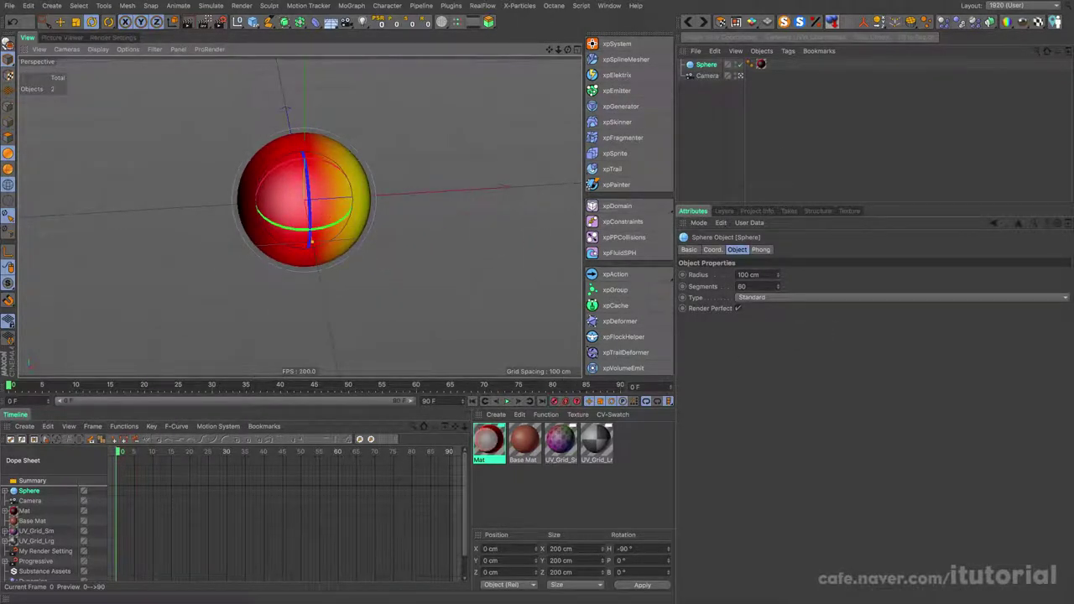
{"action": "left_click", "coordinate": [486, 440]}
{"action": "left_click", "coordinate": [837, 419]}
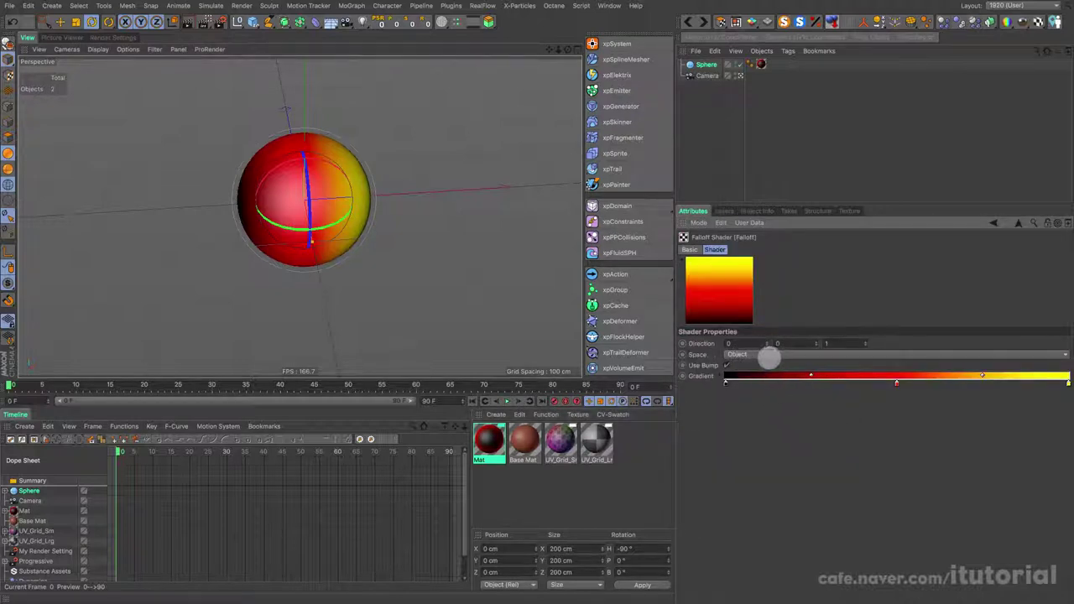
{"action": "left_click_drag", "start_coordinate": [297, 259], "coordinate": [295, 253], "text": "alt"}
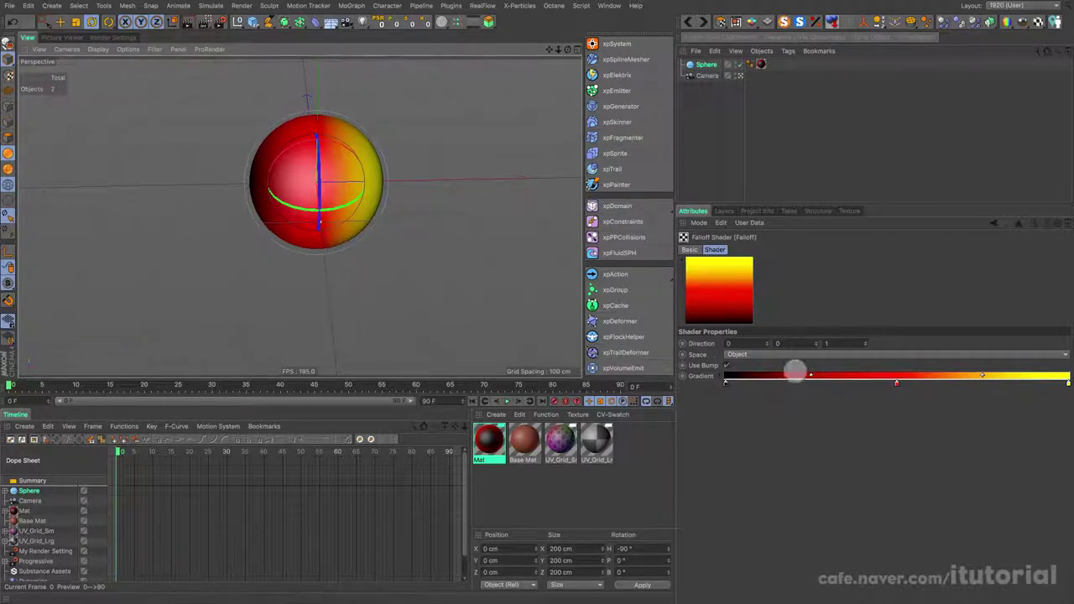
- Try World falloff space, then set the space back to Object
{"action": "left_click", "coordinate": [772, 356]}
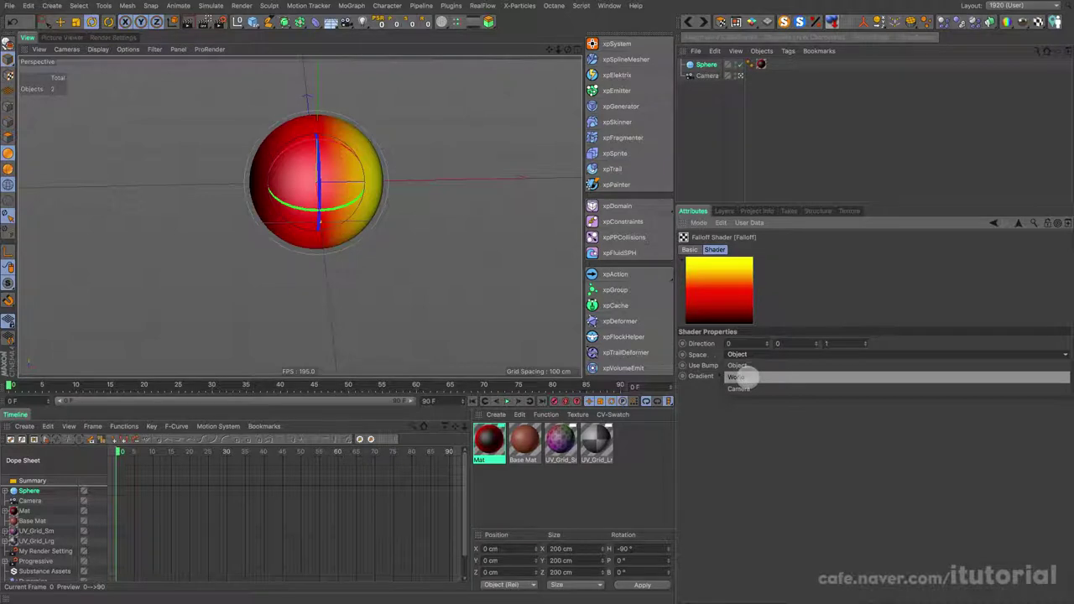
{"action": "left_click", "coordinate": [746, 378]}
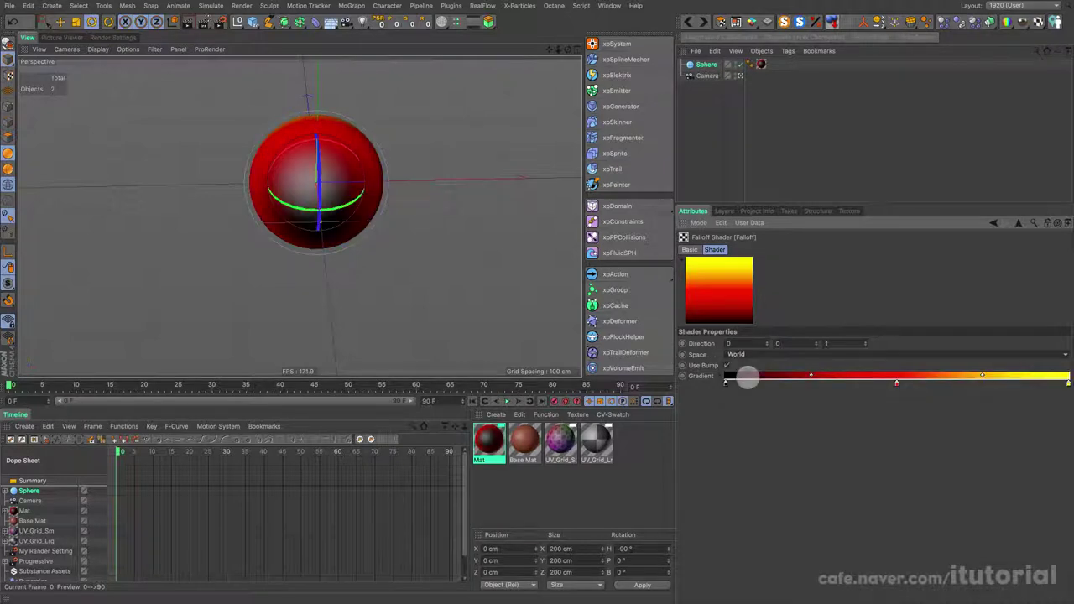
{"action": "mouse_move", "coordinate": [424, 273]}
{"action": "left_mouse_down"}
{"action": "mouse_move", "coordinate": [456, 244]}
{"action": "mouse_move", "coordinate": [424, 237]}
{"action": "left_mouse_up"}
{"action": "left_click", "coordinate": [758, 355]}
{"action": "left_click", "coordinate": [751, 366]}
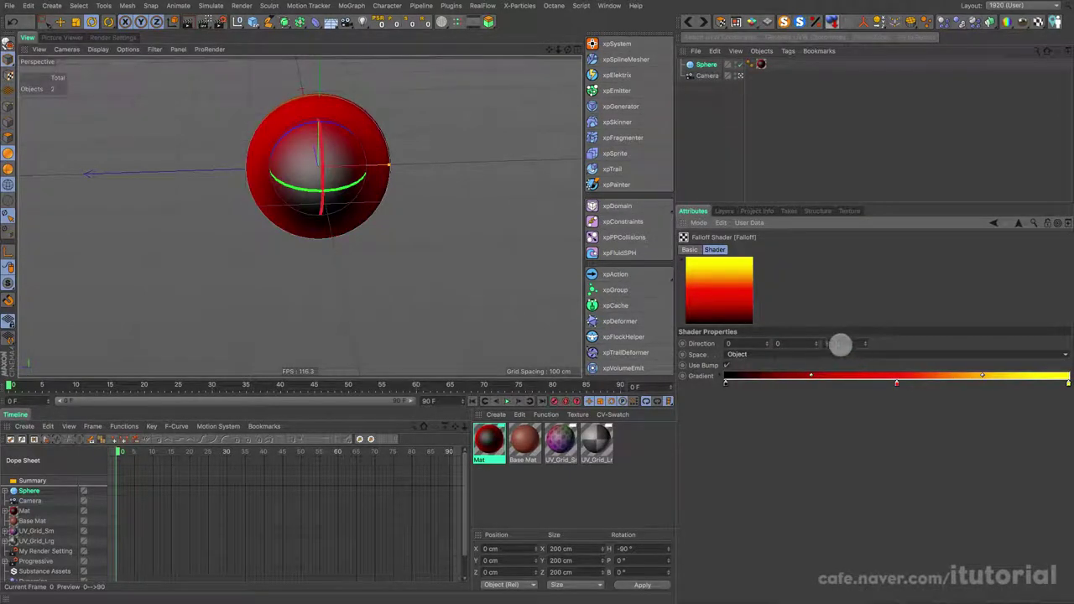
- Set the Falloff Direction to 1, 0, 0 and orbit to check the red-to-yellow sweep
{"action": "double_click", "coordinate": [859, 343]}
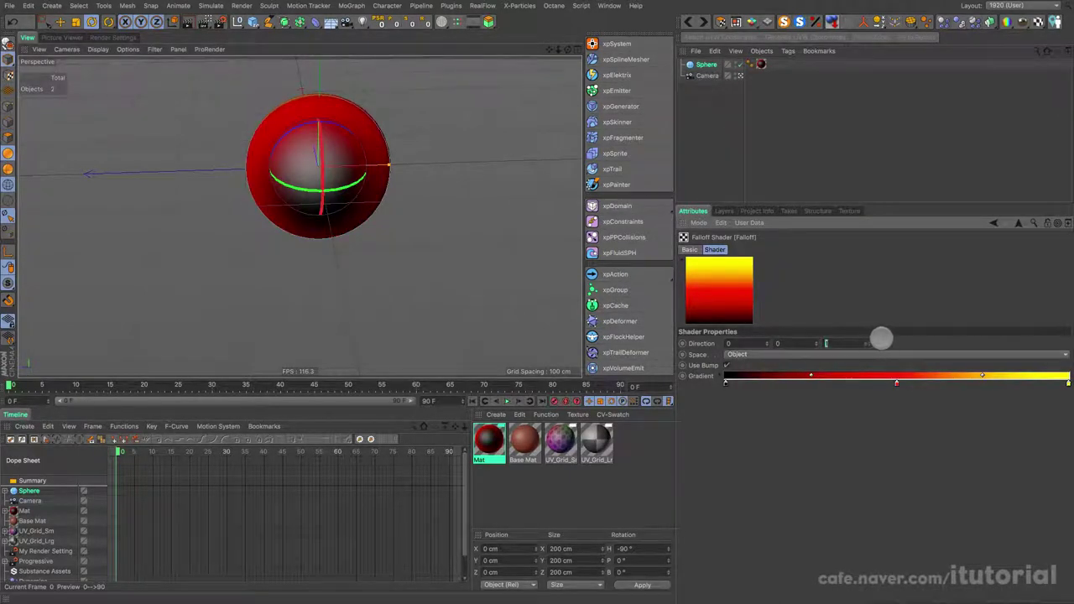
{"action": "type", "text": "0"}
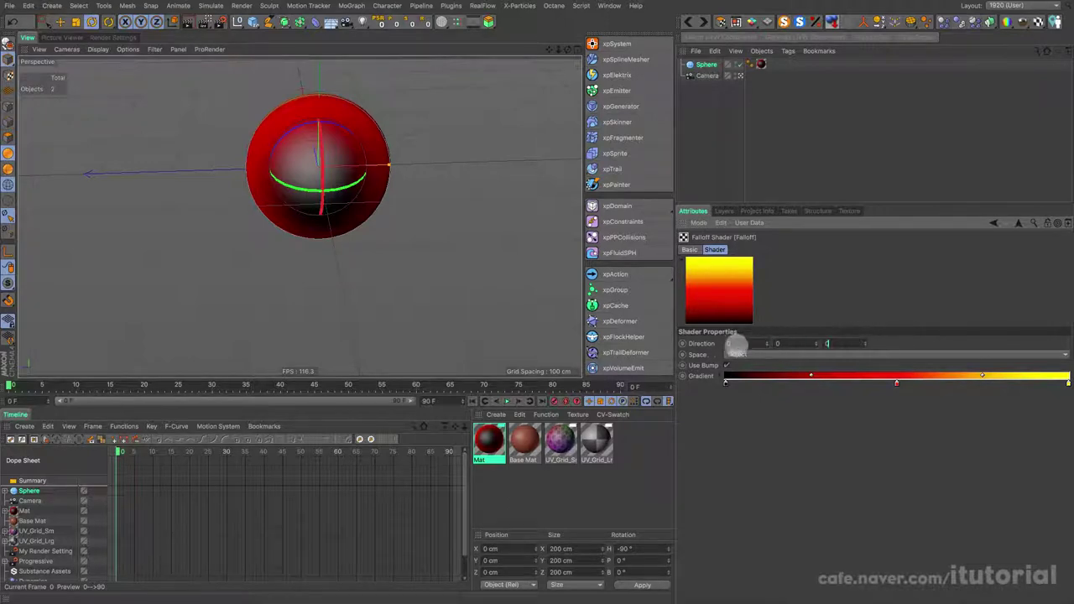
{"action": "double_click", "coordinate": [729, 344]}
{"action": "type", "text": "1"}
{"action": "key", "text": "Return"}
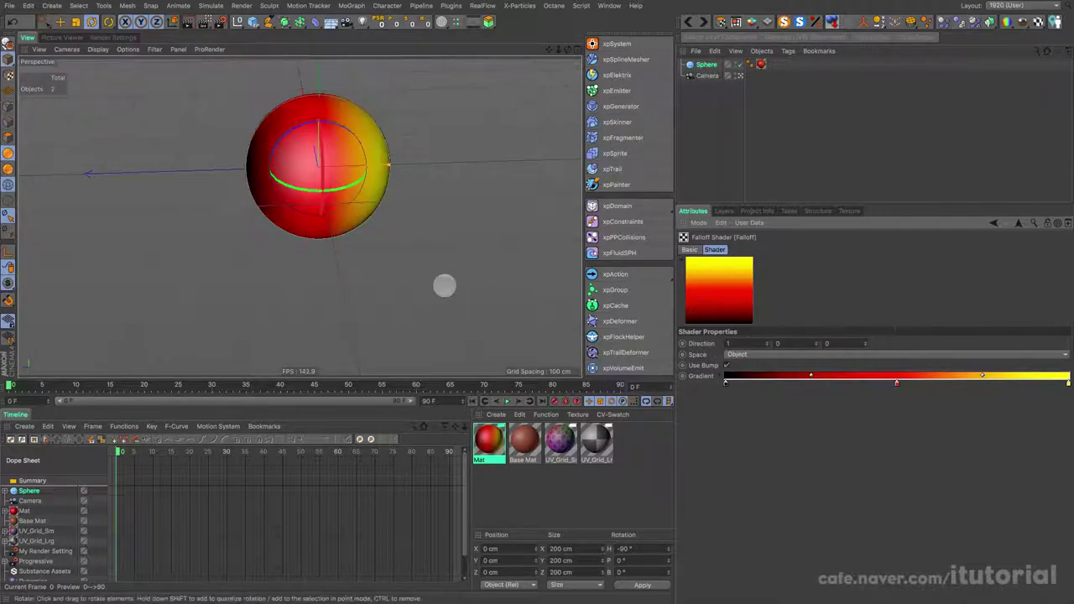
{"action": "scroll", "coordinate": [391, 236], "scroll_direction": "down", "scroll_amount": 2}
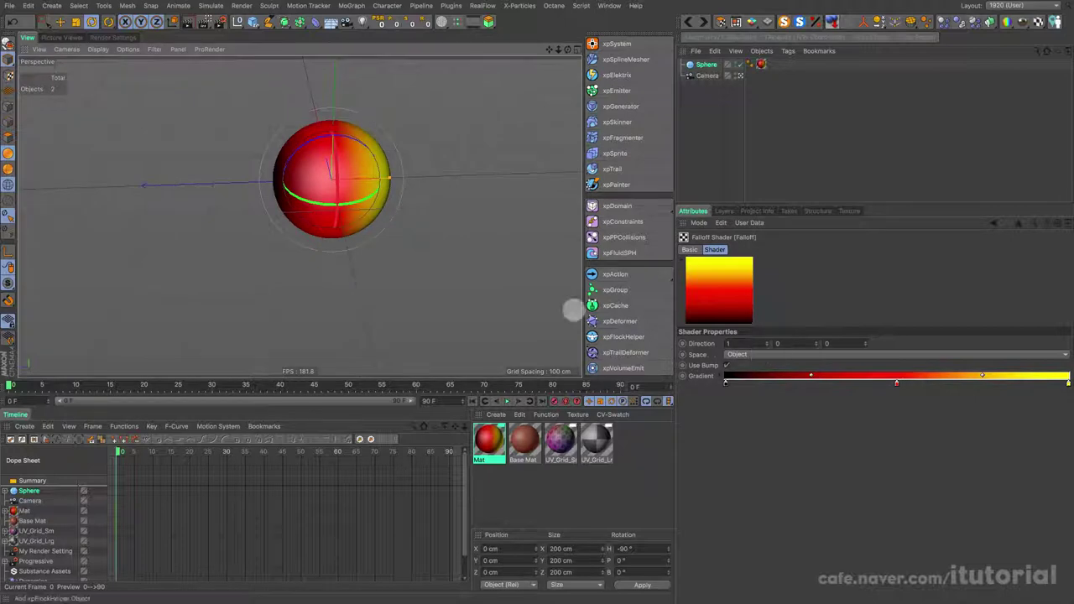
{"action": "left_click_drag", "start_coordinate": [444, 257], "coordinate": [424, 272], "text": "alt"}
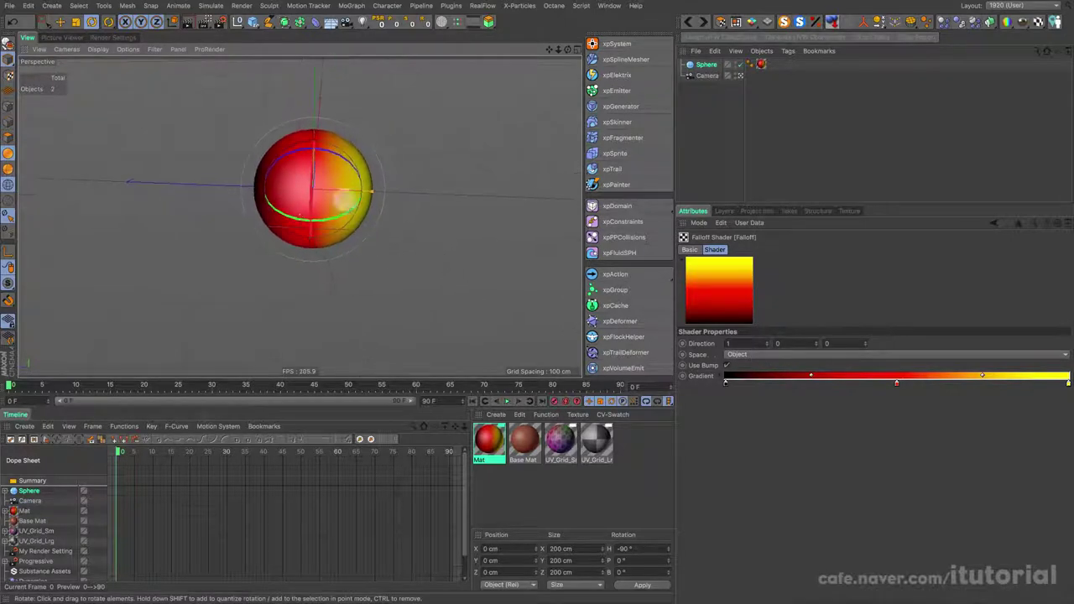
{"action": "left_click", "coordinate": [61, 21]}
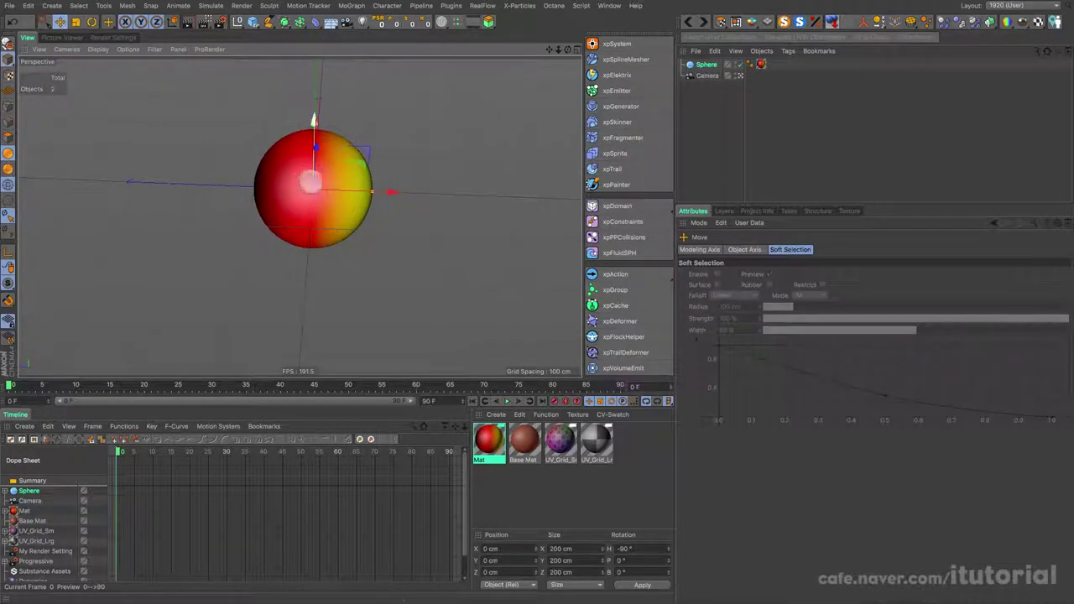
- Reopen Mat's Falloff shader and switch its space to World to compare shading
{"action": "mouse_move", "coordinate": [383, 208]}
{"action": "left_mouse_down", "text": "alt"}
{"action": "mouse_move", "coordinate": [361, 222]}
{"action": "mouse_move", "coordinate": [434, 228]}
{"action": "left_mouse_up", "text": "alt"}
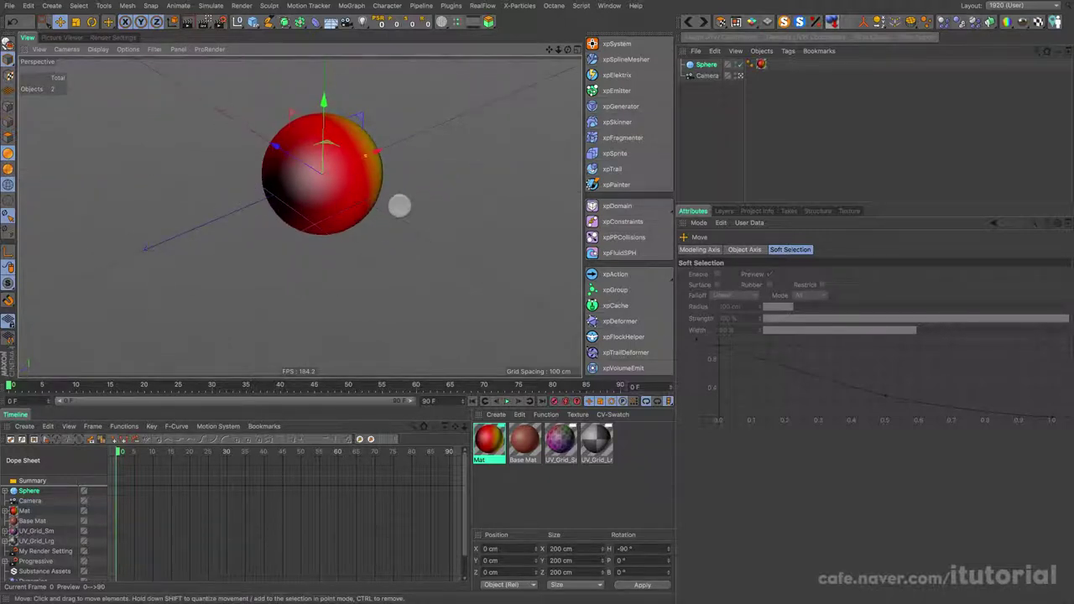
{"action": "mouse_move", "coordinate": [399, 206]}
{"action": "left_mouse_down", "text": "alt"}
{"action": "mouse_move", "coordinate": [355, 211]}
{"action": "mouse_move", "coordinate": [348, 224]}
{"action": "left_mouse_up", "text": "alt"}
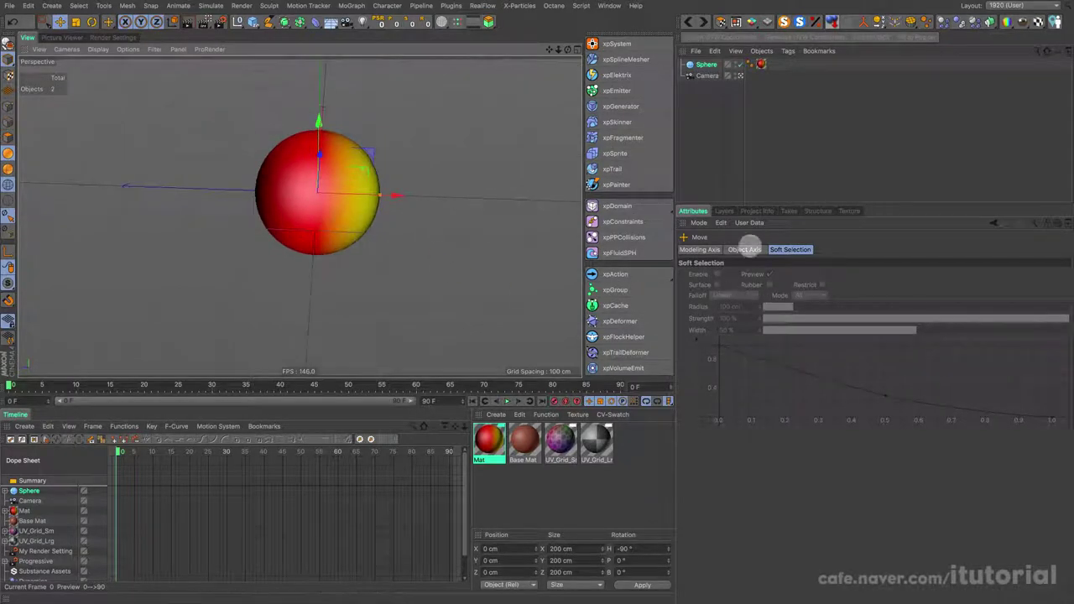
{"action": "left_click", "coordinate": [491, 443]}
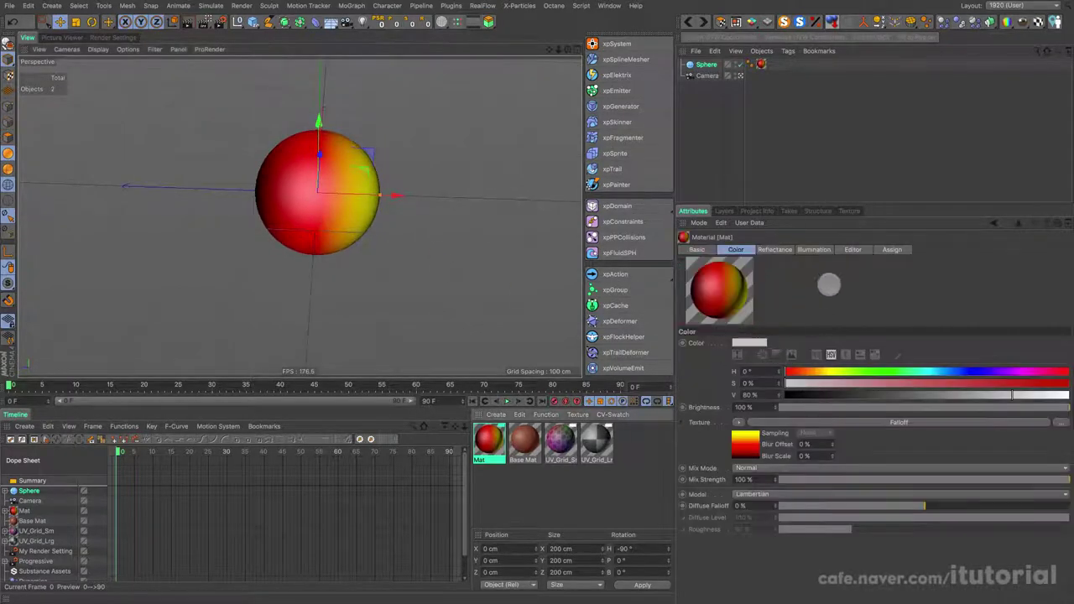
{"action": "left_click", "coordinate": [827, 422]}
{"action": "left_click", "coordinate": [768, 356]}
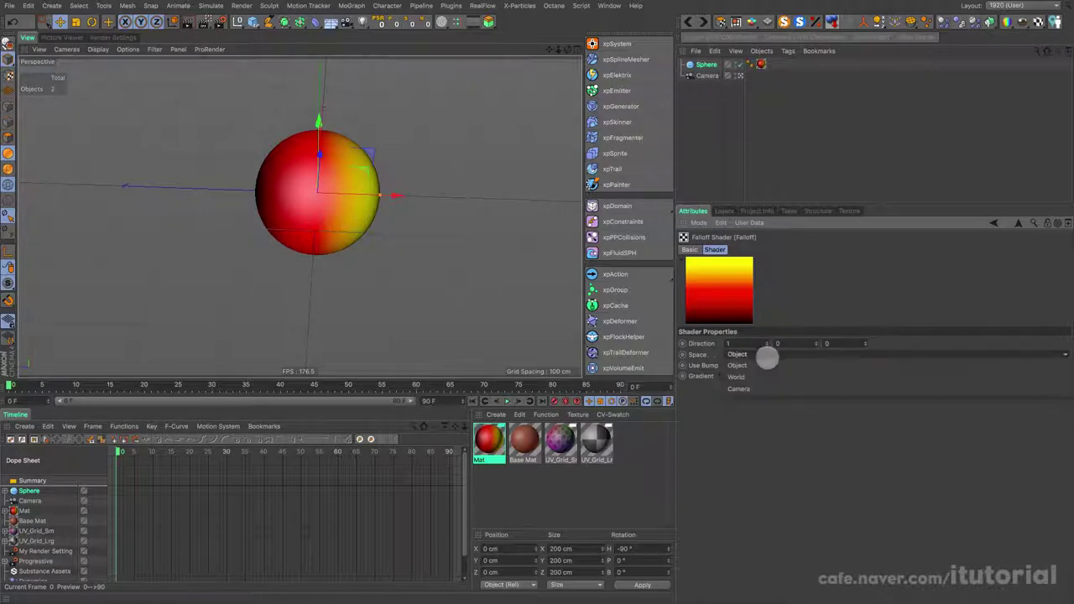
{"action": "left_click", "coordinate": [743, 373]}
{"action": "mouse_move", "coordinate": [340, 142]}
{"action": "left_mouse_down", "text": "alt"}
{"action": "mouse_move", "coordinate": [417, 146]}
{"action": "mouse_move", "coordinate": [352, 165]}
{"action": "mouse_move", "coordinate": [383, 193]}
{"action": "mouse_move", "coordinate": [347, 211]}
{"action": "mouse_move", "coordinate": [377, 213]}
{"action": "mouse_move", "coordinate": [391, 235]}
{"action": "mouse_move", "coordinate": [398, 225]}
{"action": "mouse_move", "coordinate": [444, 240]}
{"action": "left_mouse_up", "text": "alt"}
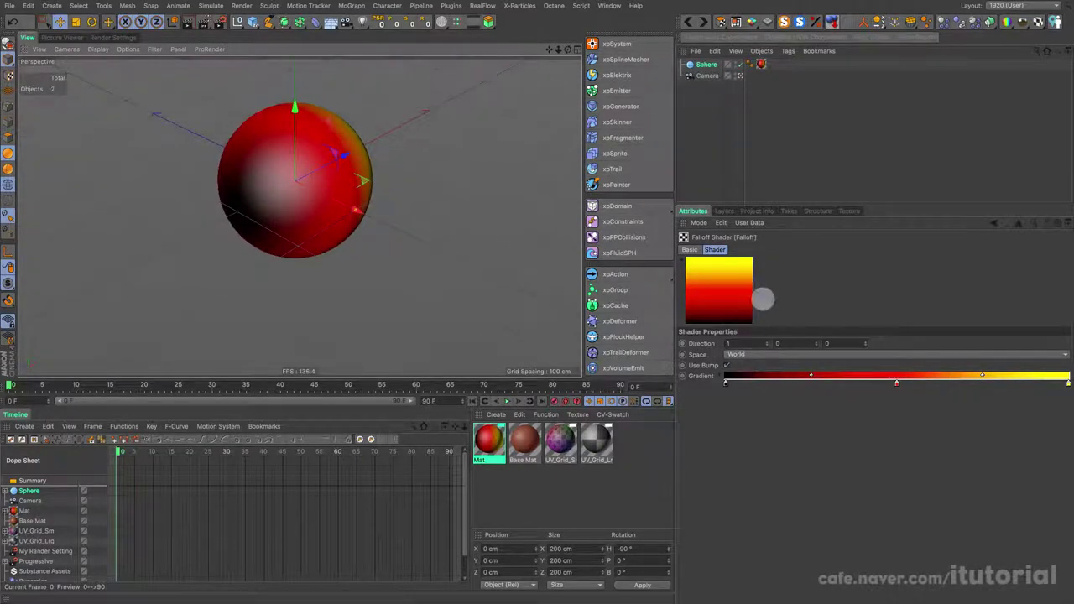
- Set the Falloff space to Camera with direction 0, 0, 1
{"action": "left_click", "coordinate": [748, 354]}
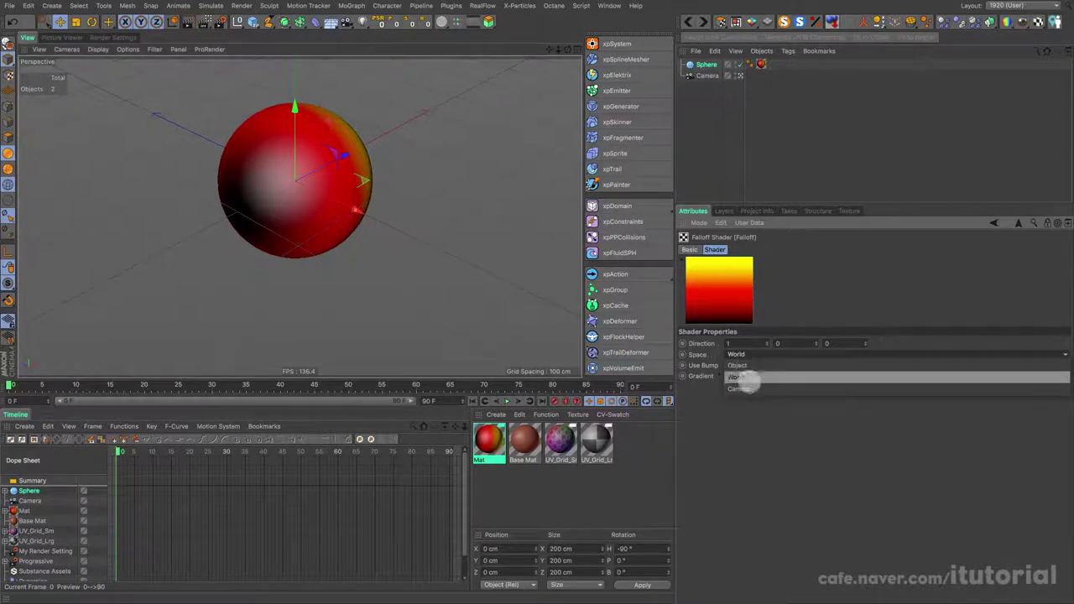
{"action": "left_click", "coordinate": [745, 388]}
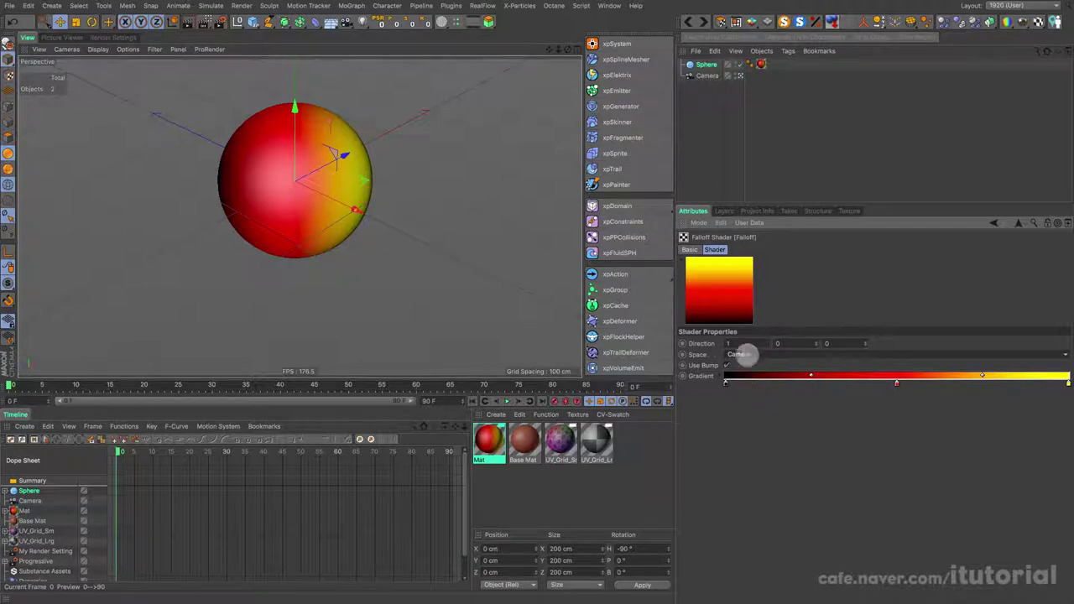
{"action": "left_click", "coordinate": [737, 343]}
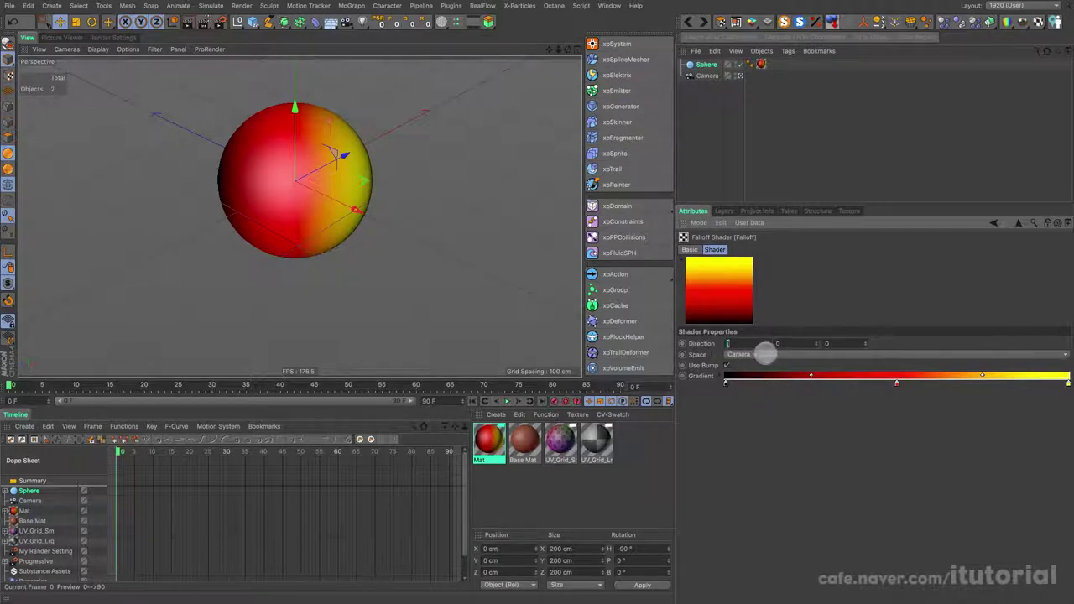
{"action": "type", "text": "0"}
{"action": "key", "text": "Return"}
{"action": "left_click", "coordinate": [870, 342]}
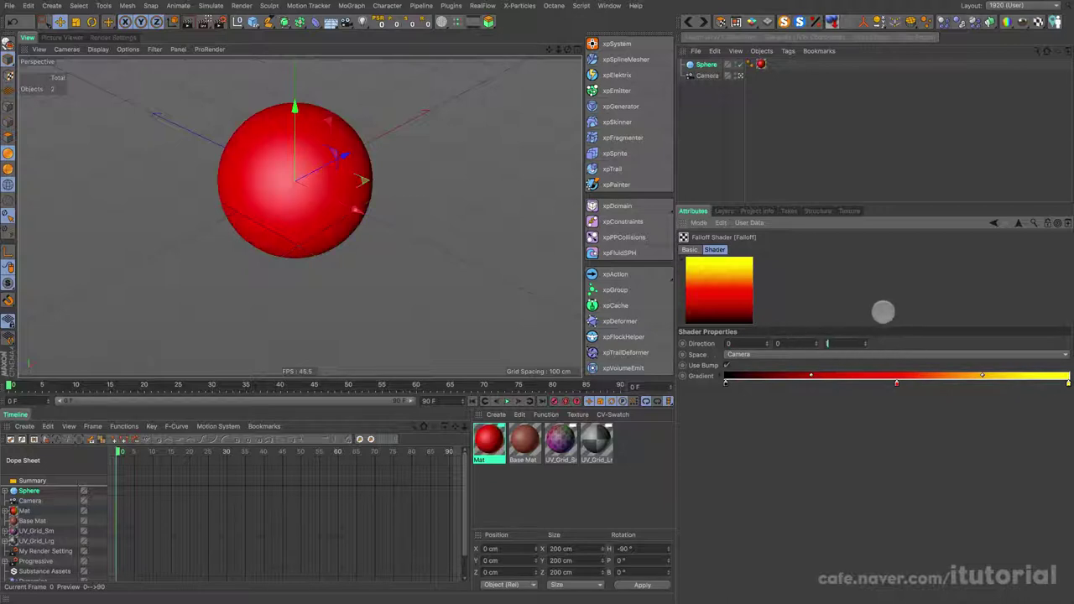
{"action": "type", "text": "1"}
{"action": "key", "text": "Return"}
- Select the gradient's black start knot and show its colour settings
{"action": "left_click_drag", "start_coordinate": [384, 228], "coordinate": [374, 199], "text": "alt"}
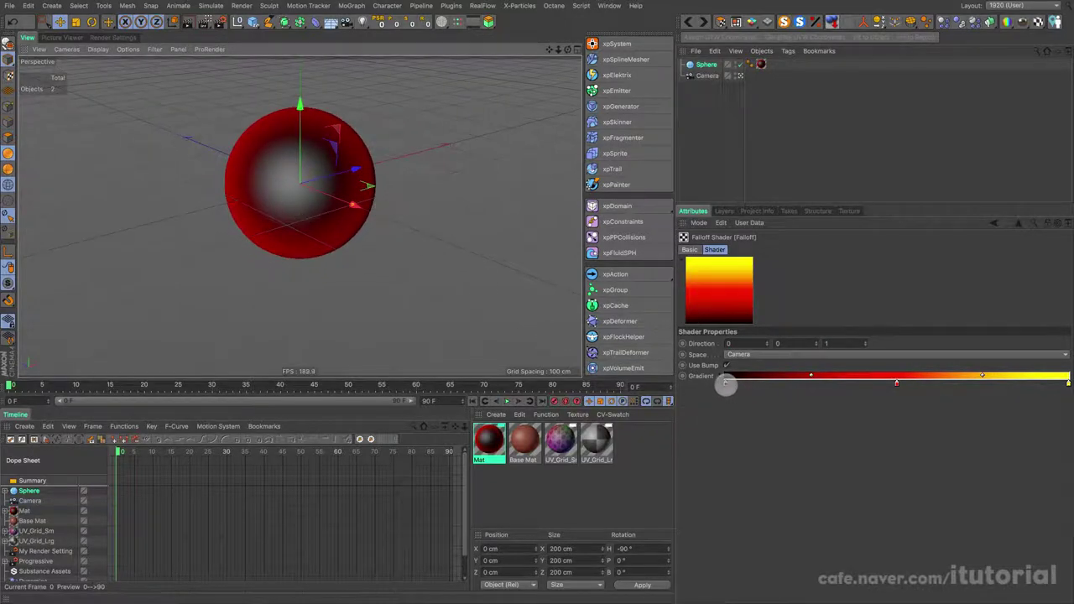
{"action": "left_click", "coordinate": [726, 382]}
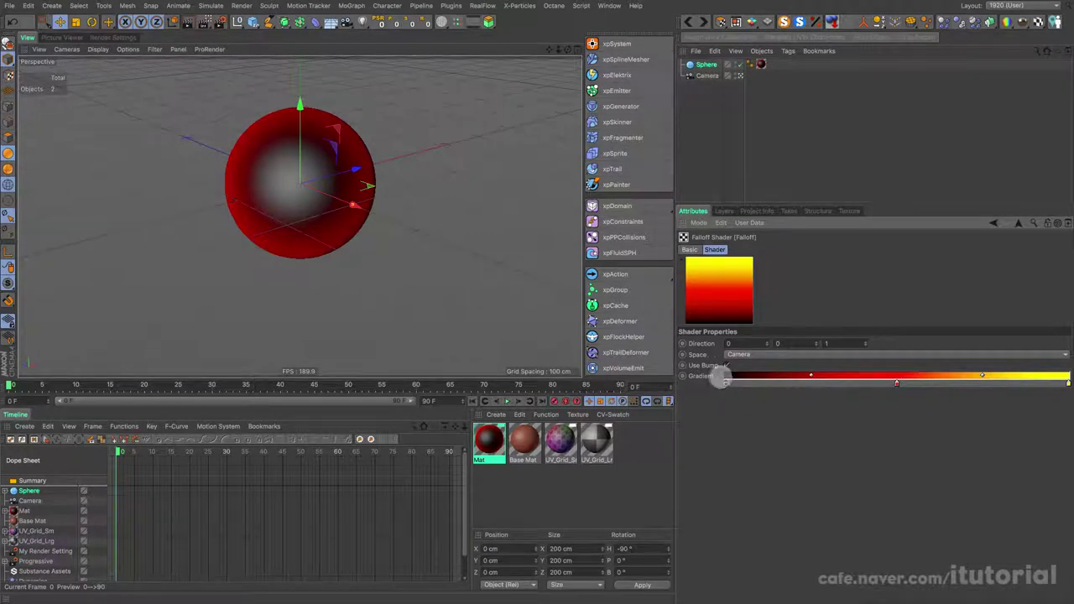
{"action": "left_click", "coordinate": [725, 377]}
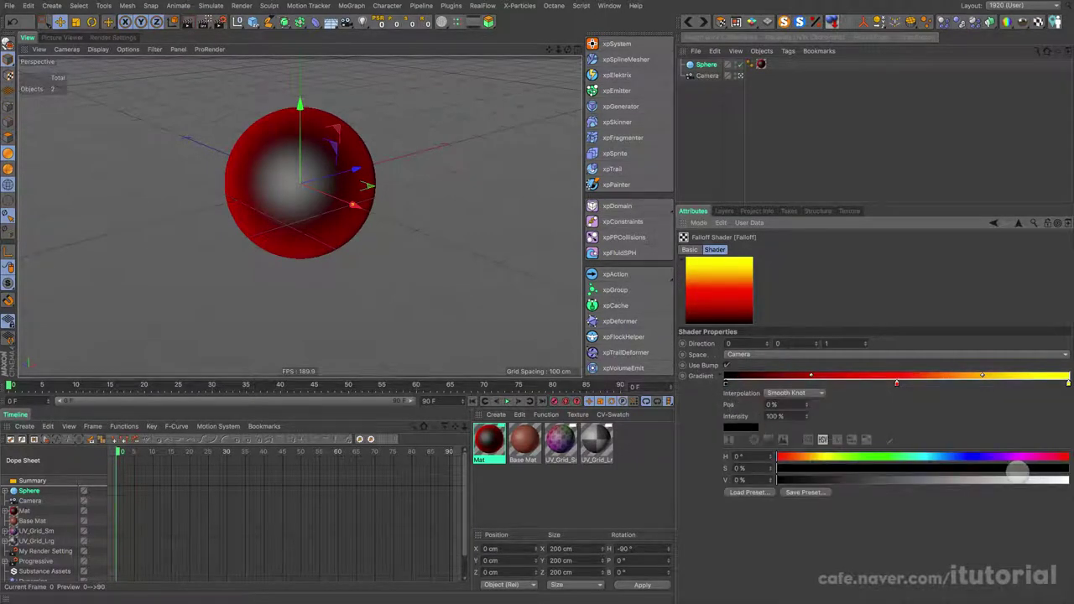
- Make the start knot bright cyan (190° hue), remove the red middle knot, and turn the end knot 280° purple
{"action": "left_click", "coordinate": [931, 456]}
{"action": "left_click_drag", "start_coordinate": [1064, 470], "coordinate": [1066, 480]}
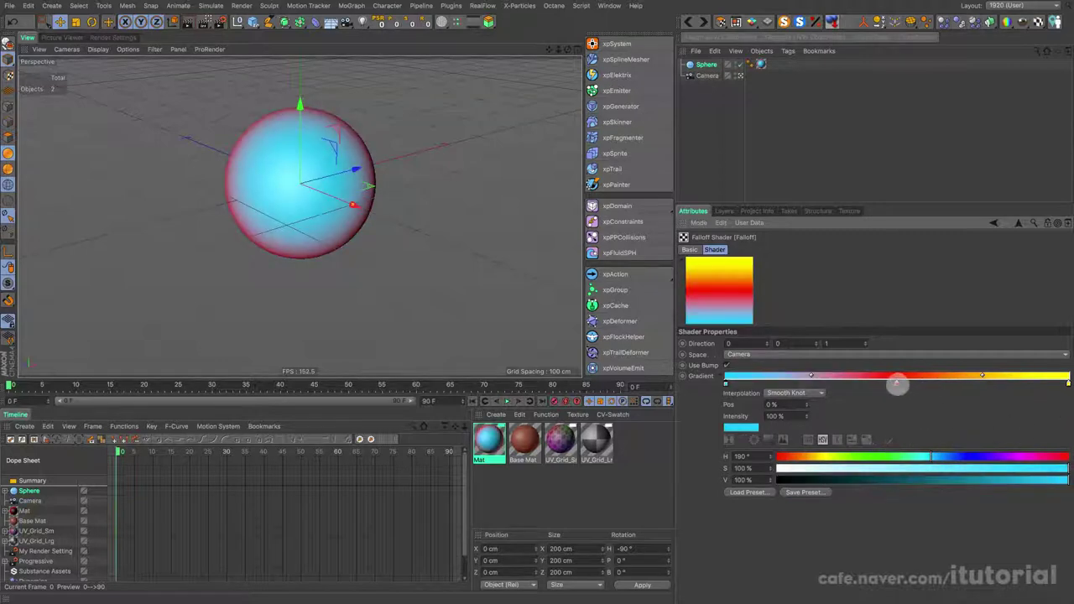
{"action": "left_click_drag", "start_coordinate": [897, 384], "coordinate": [986, 353]}
{"action": "left_click", "coordinate": [1068, 384]}
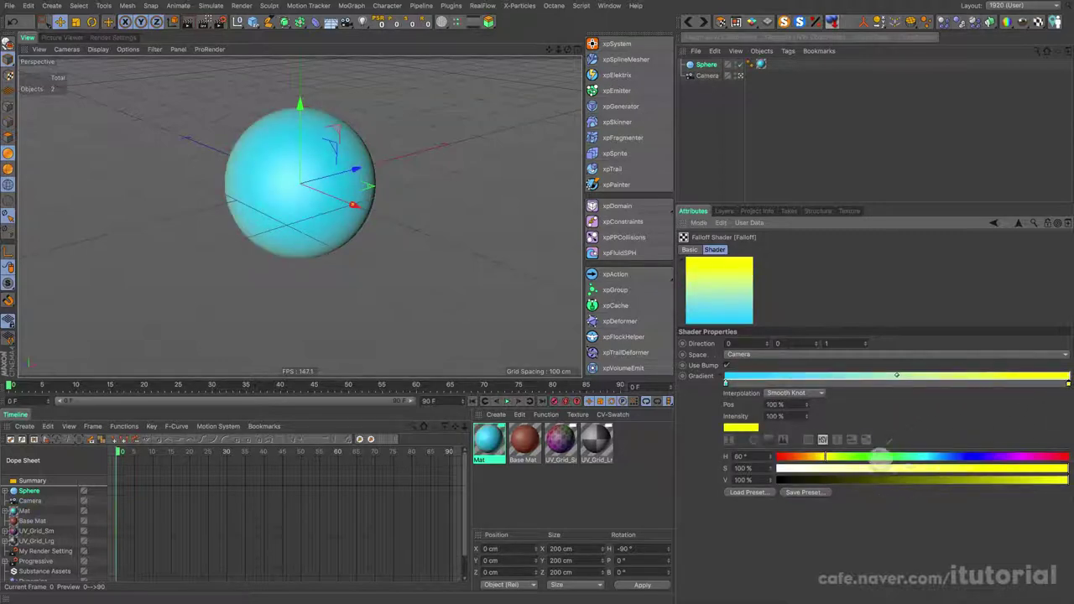
{"action": "left_click", "coordinate": [1004, 455]}
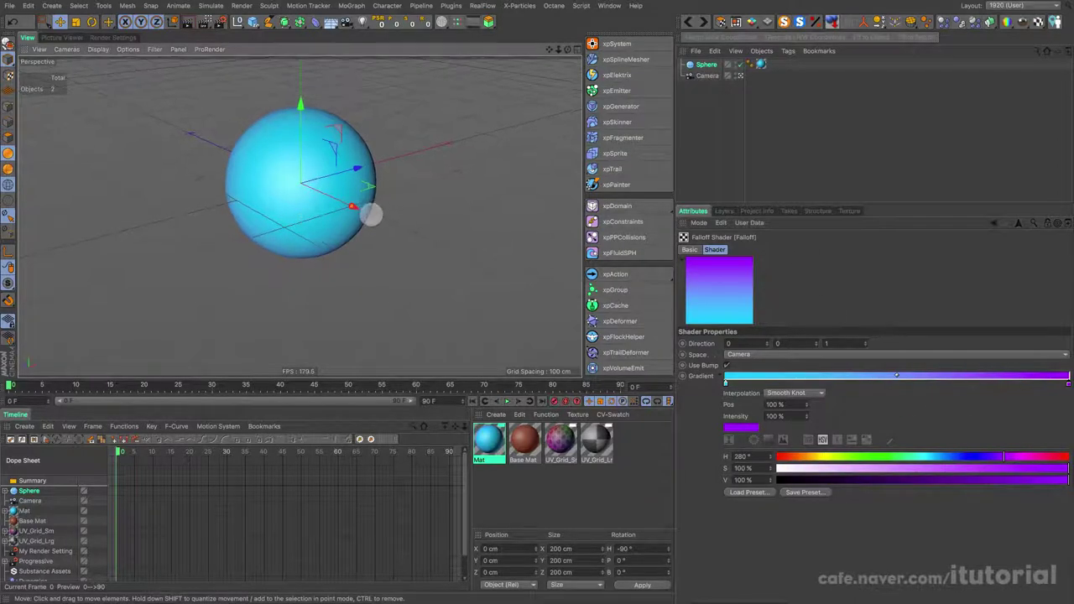
{"action": "mouse_move", "coordinate": [381, 219]}
{"action": "left_mouse_down", "text": "alt"}
{"action": "mouse_move", "coordinate": [321, 238]}
{"action": "mouse_move", "coordinate": [273, 237]}
{"action": "mouse_move", "coordinate": [391, 242]}
{"action": "mouse_move", "coordinate": [364, 249]}
{"action": "mouse_move", "coordinate": [401, 217]}
{"action": "mouse_move", "coordinate": [384, 260]}
{"action": "mouse_move", "coordinate": [395, 218]}
{"action": "mouse_move", "coordinate": [395, 233]}
{"action": "mouse_move", "coordinate": [364, 214]}
{"action": "left_mouse_up", "text": "alt"}
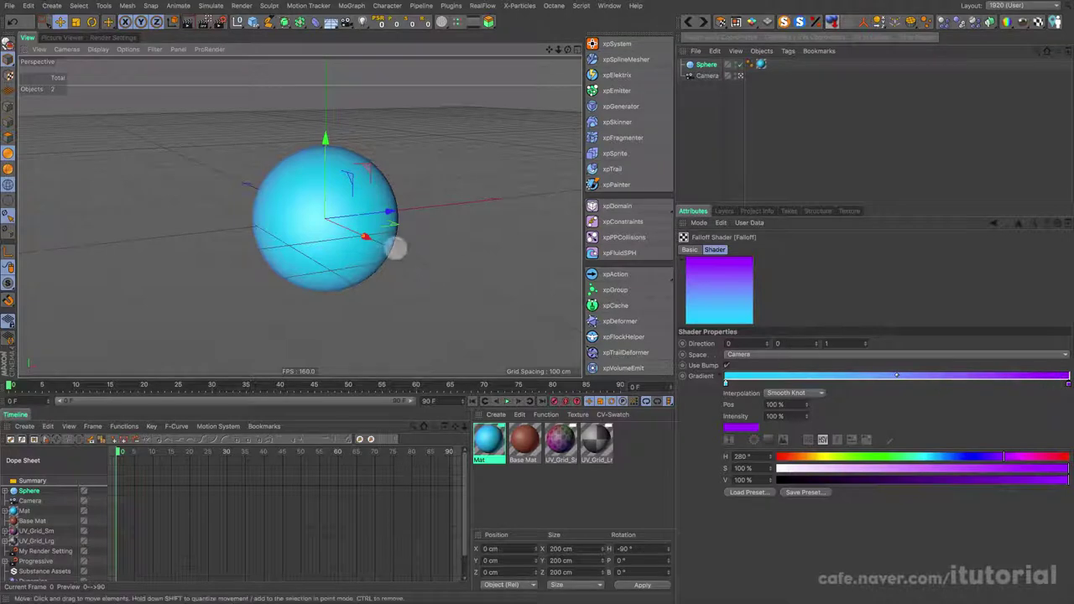
{"action": "mouse_move", "coordinate": [396, 244]}
{"action": "left_mouse_down", "text": "alt"}
{"action": "mouse_move", "coordinate": [302, 216]}
{"action": "mouse_move", "coordinate": [311, 228]}
{"action": "left_mouse_up", "text": "alt"}
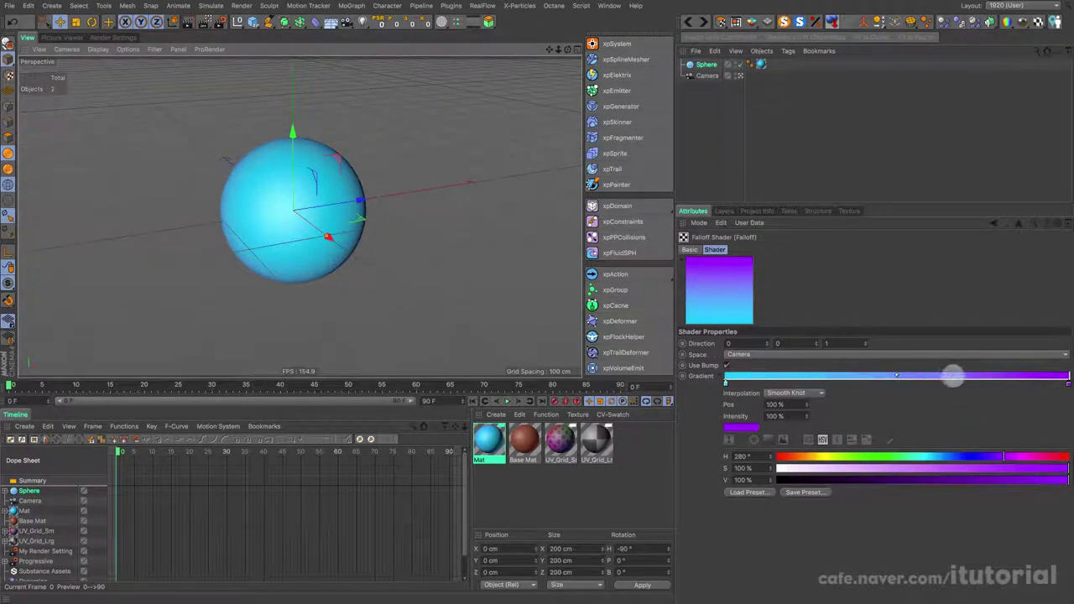
{"action": "mouse_move", "coordinate": [296, 207]}
{"action": "left_mouse_down", "text": "alt"}
{"action": "mouse_move", "coordinate": [309, 214]}
{"action": "mouse_move", "coordinate": [277, 228]}
{"action": "left_mouse_up", "text": "alt"}
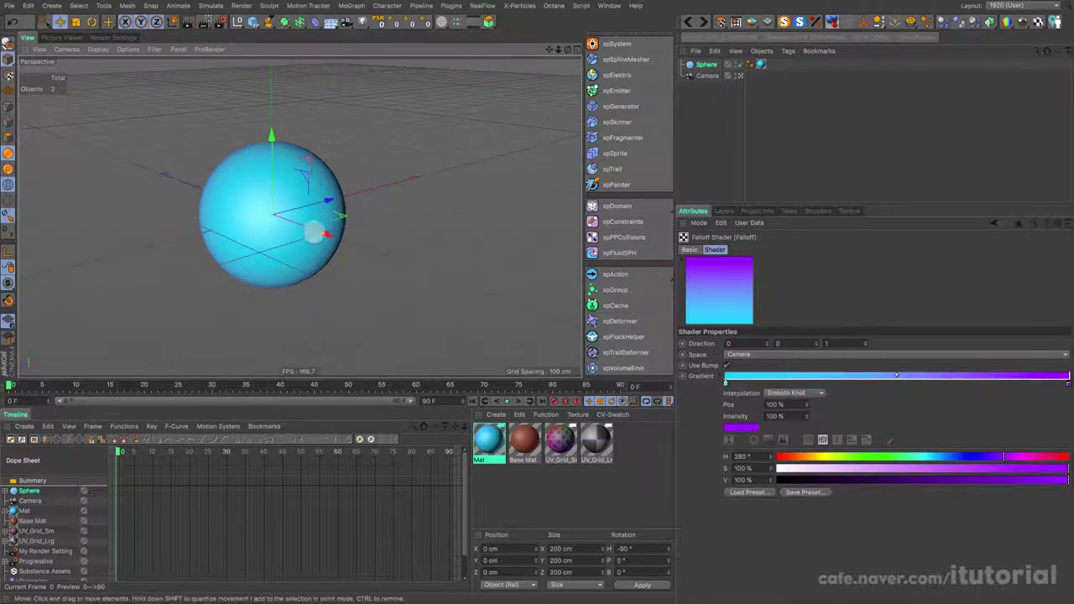
- Move the right Falloff gradient knot to about 42%
{"action": "left_click_drag", "start_coordinate": [1064, 379], "coordinate": [890, 383]}
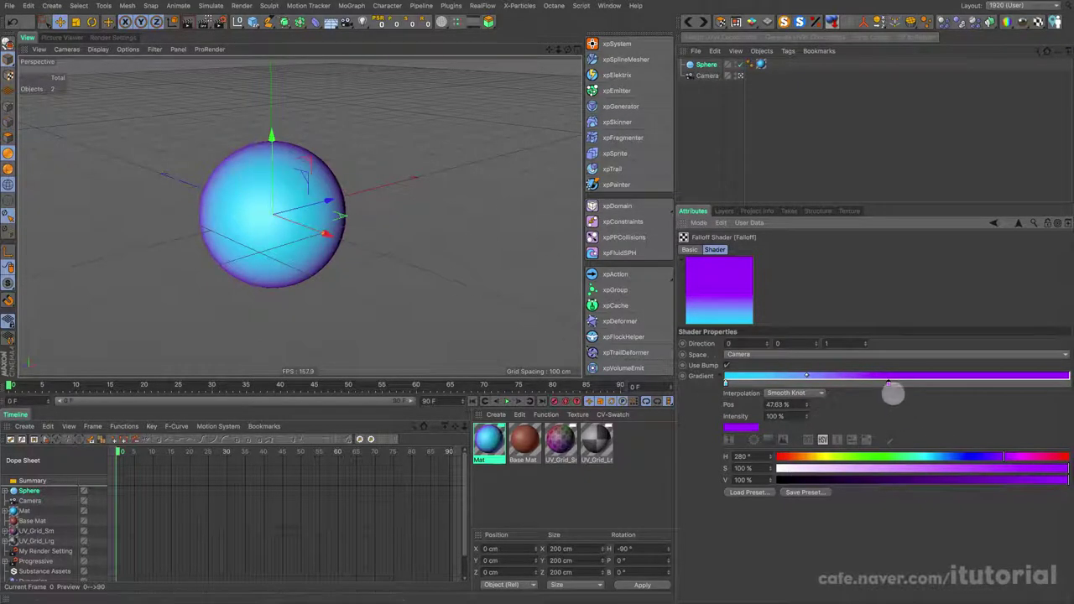
{"action": "left_click_drag", "start_coordinate": [312, 197], "coordinate": [293, 244], "text": "alt"}
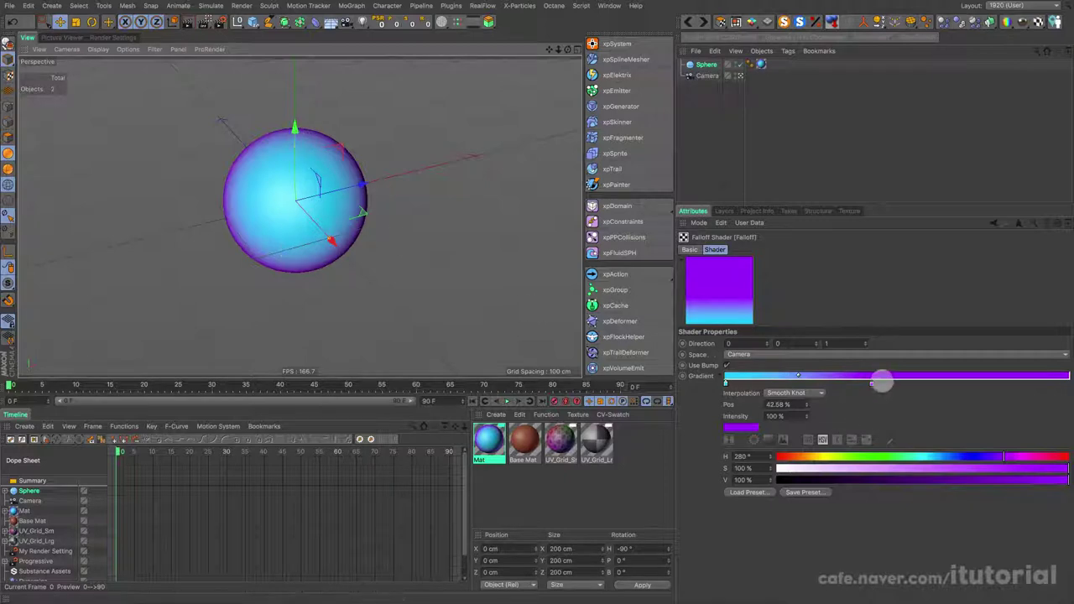
{"action": "mouse_move", "coordinate": [369, 228]}
{"action": "left_mouse_down", "text": "alt"}
{"action": "mouse_move", "coordinate": [350, 217]}
{"action": "mouse_move", "coordinate": [355, 192]}
{"action": "mouse_move", "coordinate": [355, 230]}
{"action": "mouse_move", "coordinate": [334, 151]}
{"action": "left_mouse_up", "text": "alt"}
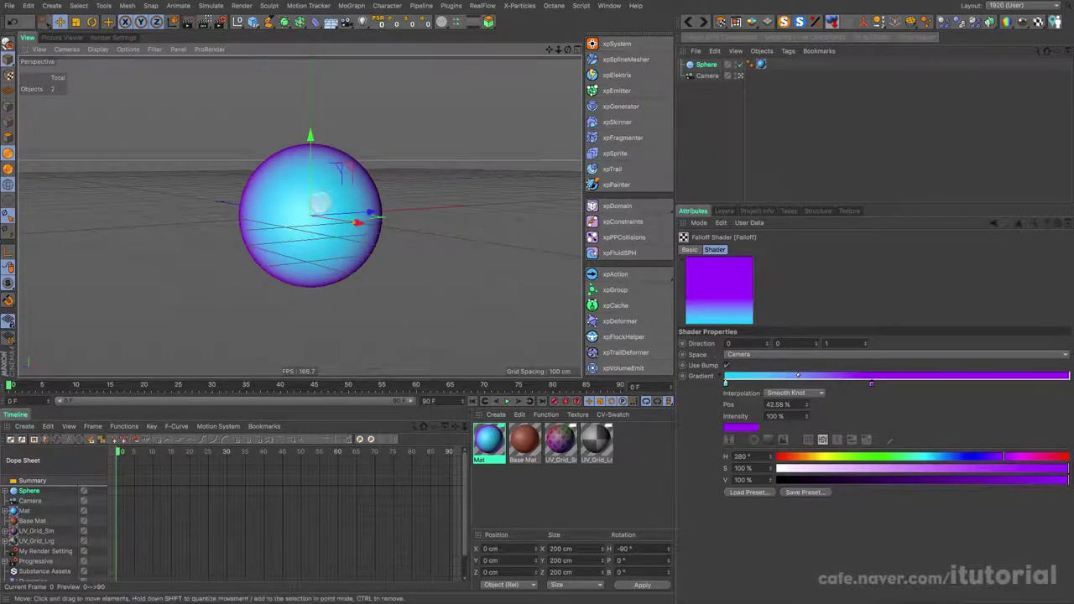
{"action": "mouse_move", "coordinate": [321, 201]}
{"action": "left_mouse_down", "text": "alt"}
{"action": "mouse_move", "coordinate": [336, 193]}
{"action": "mouse_move", "coordinate": [355, 204]}
{"action": "mouse_move", "coordinate": [356, 227]}
{"action": "mouse_move", "coordinate": [341, 223]}
{"action": "mouse_move", "coordinate": [355, 210]}
{"action": "left_mouse_up", "text": "alt"}
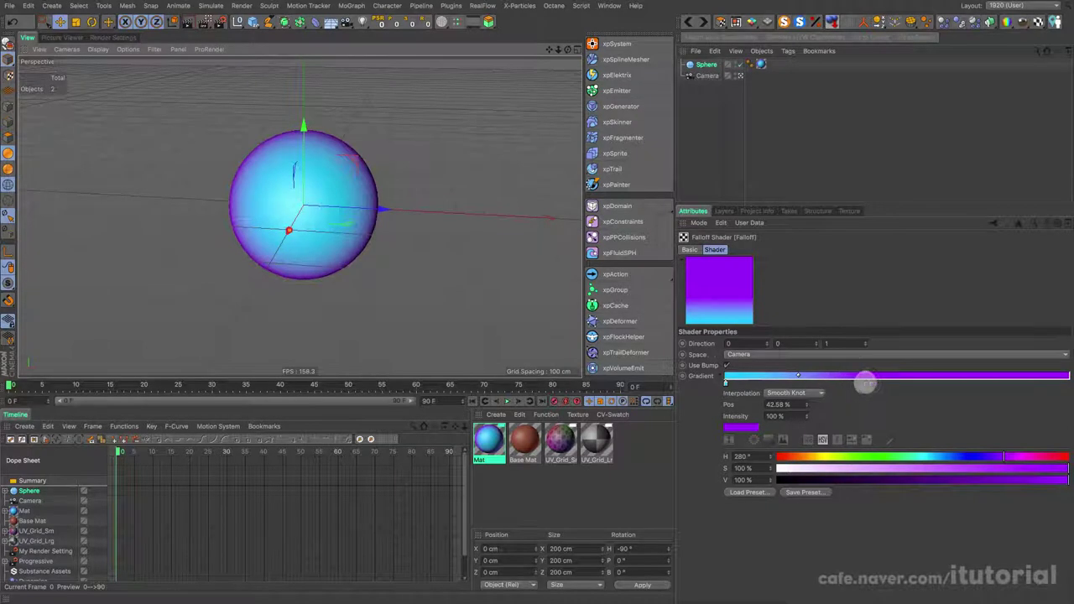
- Set the outer gradient knot hue to 45° orange-yellow and the inner knot to 0° red
{"action": "left_click_drag", "start_coordinate": [848, 454], "coordinate": [808, 456]}
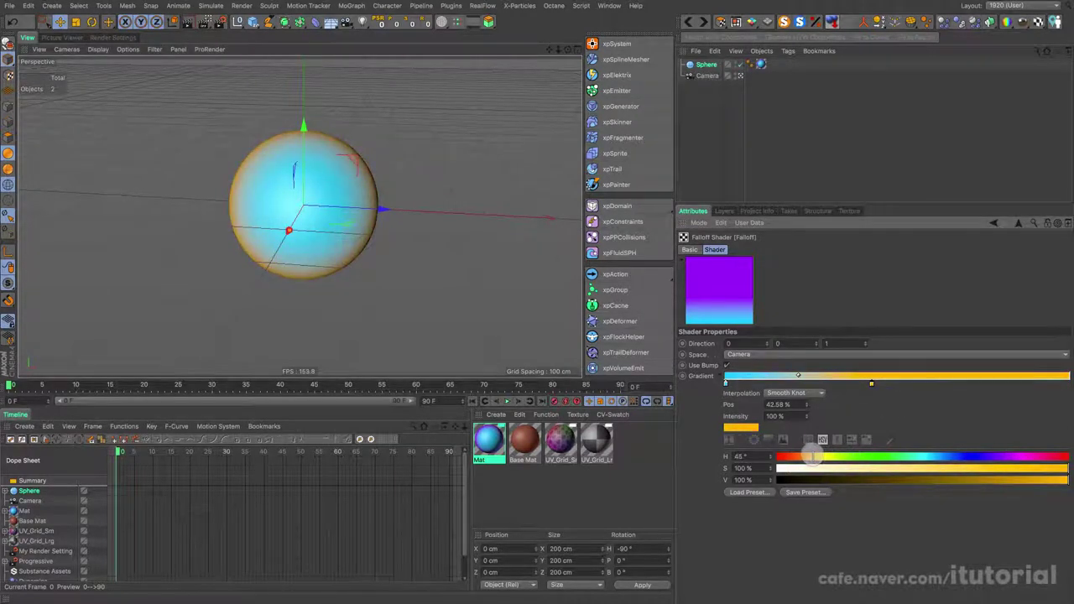
{"action": "left_click", "coordinate": [726, 382]}
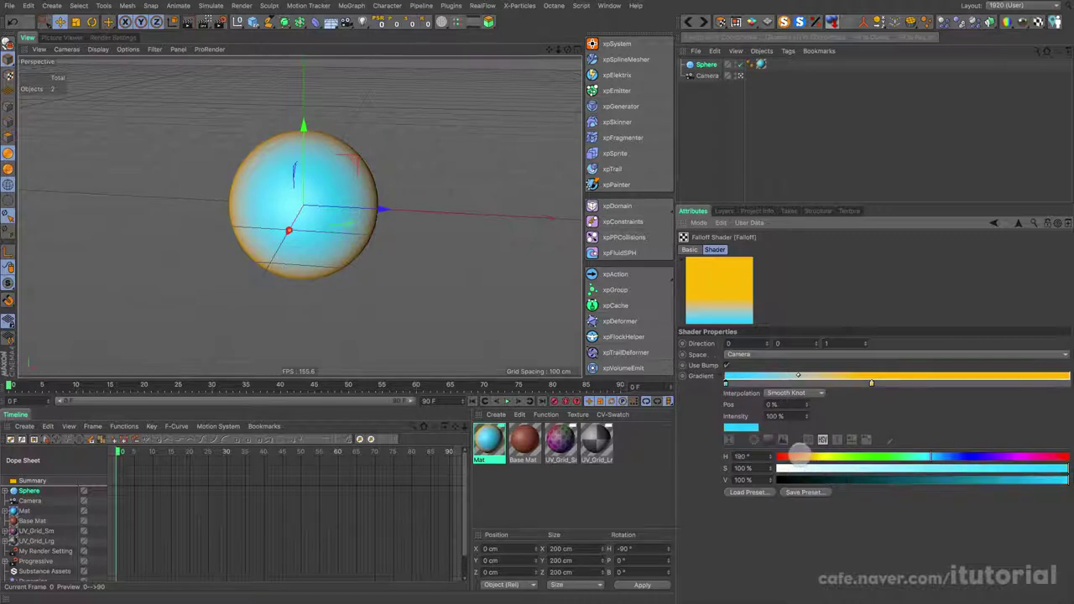
{"action": "left_click_drag", "start_coordinate": [798, 455], "coordinate": [767, 456]}
{"action": "mouse_move", "coordinate": [307, 159]}
{"action": "left_mouse_down", "text": "alt"}
{"action": "mouse_move", "coordinate": [334, 174]}
{"action": "mouse_move", "coordinate": [351, 219]}
{"action": "mouse_move", "coordinate": [232, 218]}
{"action": "mouse_move", "coordinate": [372, 211]}
{"action": "left_mouse_up", "text": "alt"}
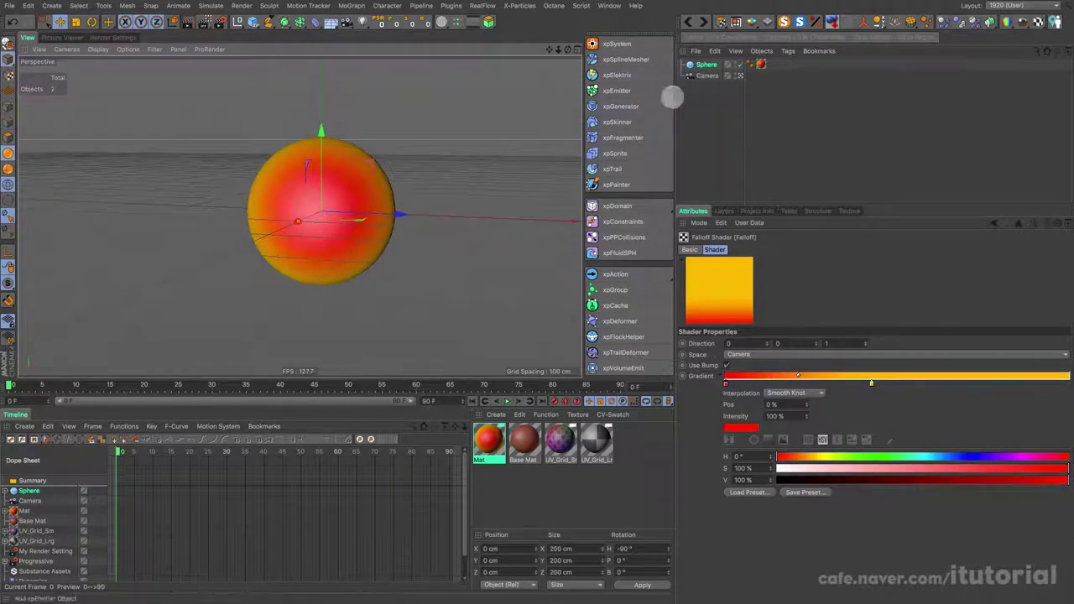
- Place the Sphere below the Camera in the Object Manager and add a Taper deformer
{"action": "left_click", "coordinate": [680, 92]}
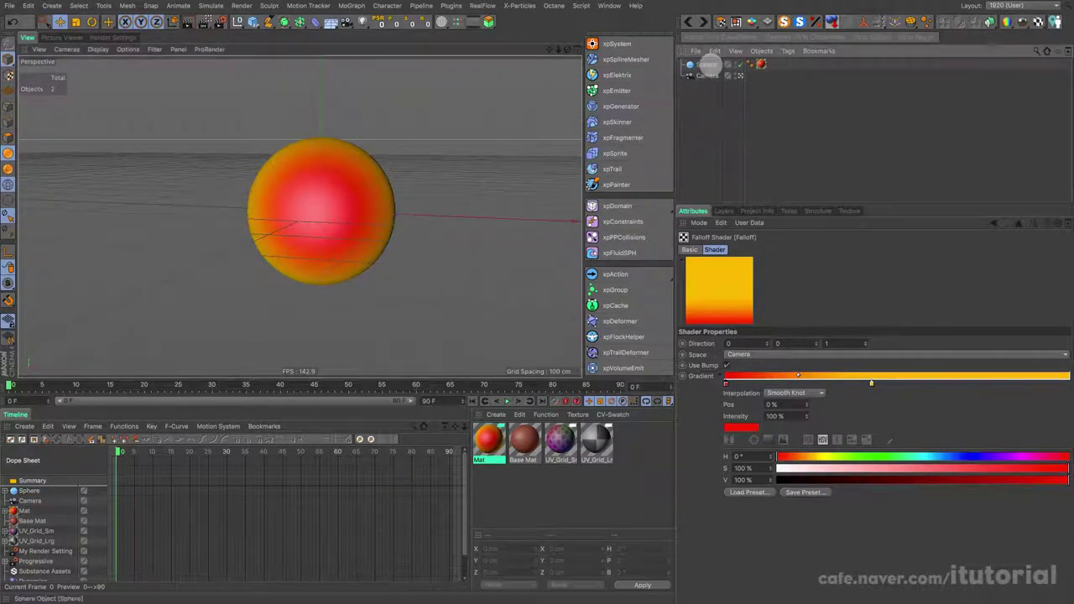
{"action": "left_click_drag", "start_coordinate": [707, 65], "coordinate": [714, 100]}
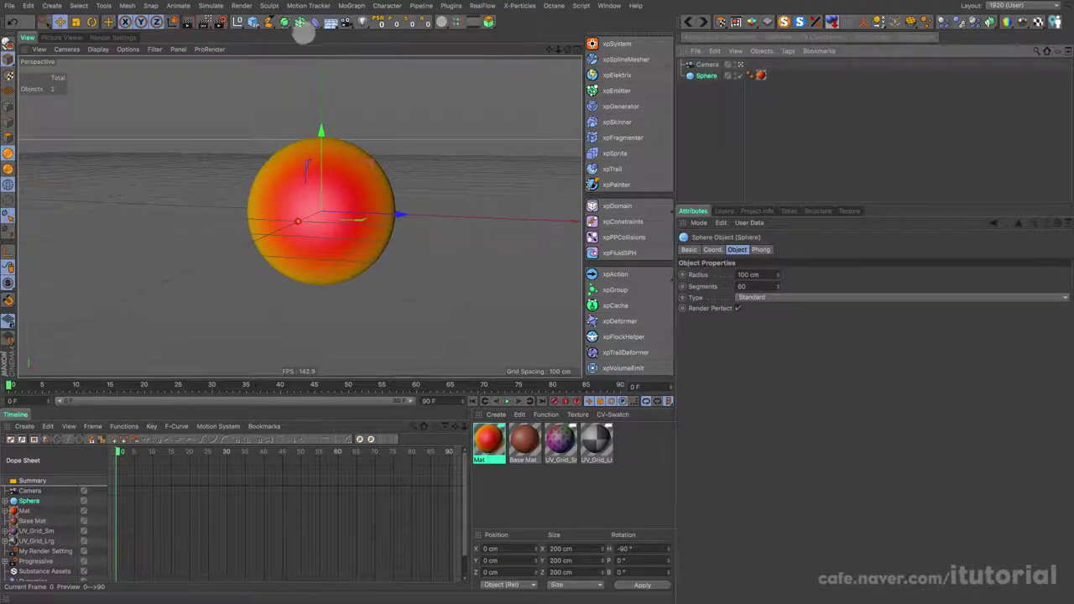
{"action": "left_click", "coordinate": [315, 22]}
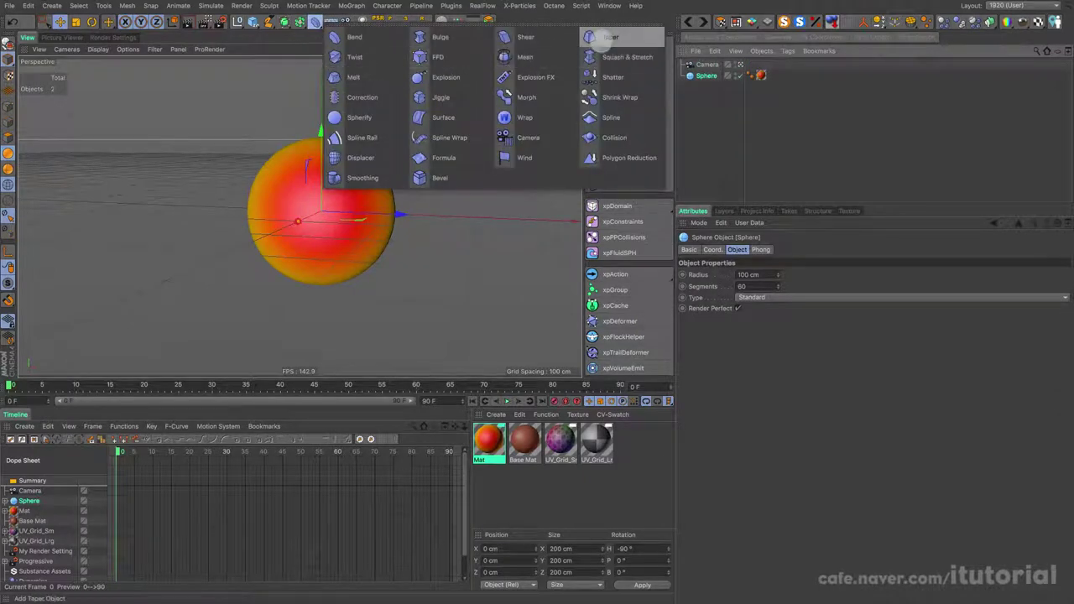
{"action": "left_click", "coordinate": [617, 52]}
- Rotate the Taper to 90° heading and 180° pitch, then nest it under the Sphere
{"action": "left_click", "coordinate": [92, 22]}
{"action": "mouse_move", "coordinate": [359, 188]}
{"action": "left_mouse_down", "text": "alt"}
{"action": "mouse_move", "coordinate": [318, 172]}
{"action": "mouse_move", "coordinate": [368, 299]}
{"action": "left_mouse_up", "text": "alt"}
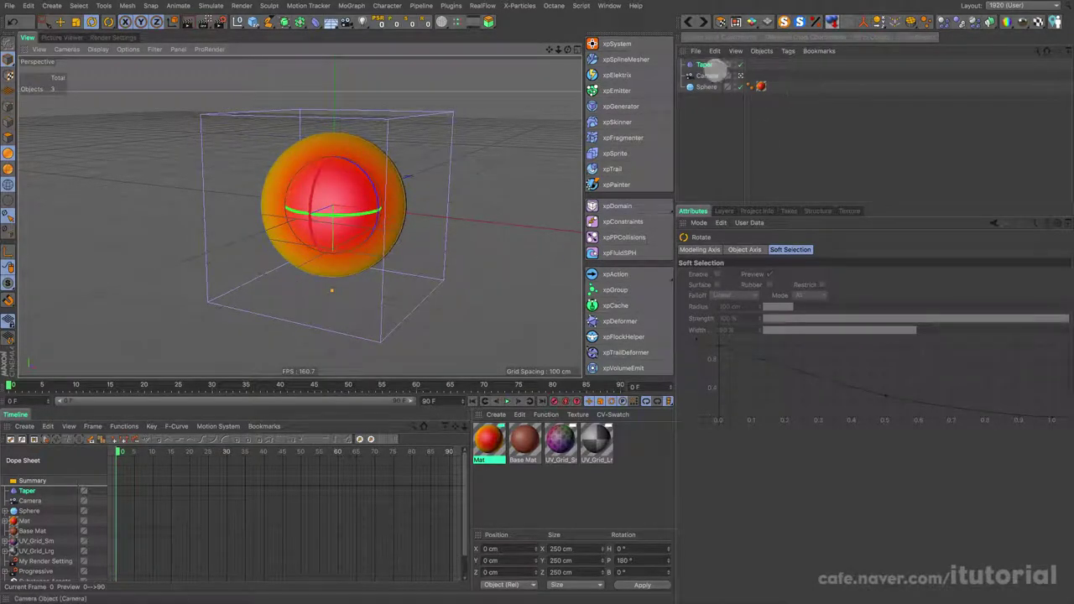
{"action": "left_click_drag", "start_coordinate": [705, 64], "coordinate": [710, 87]}
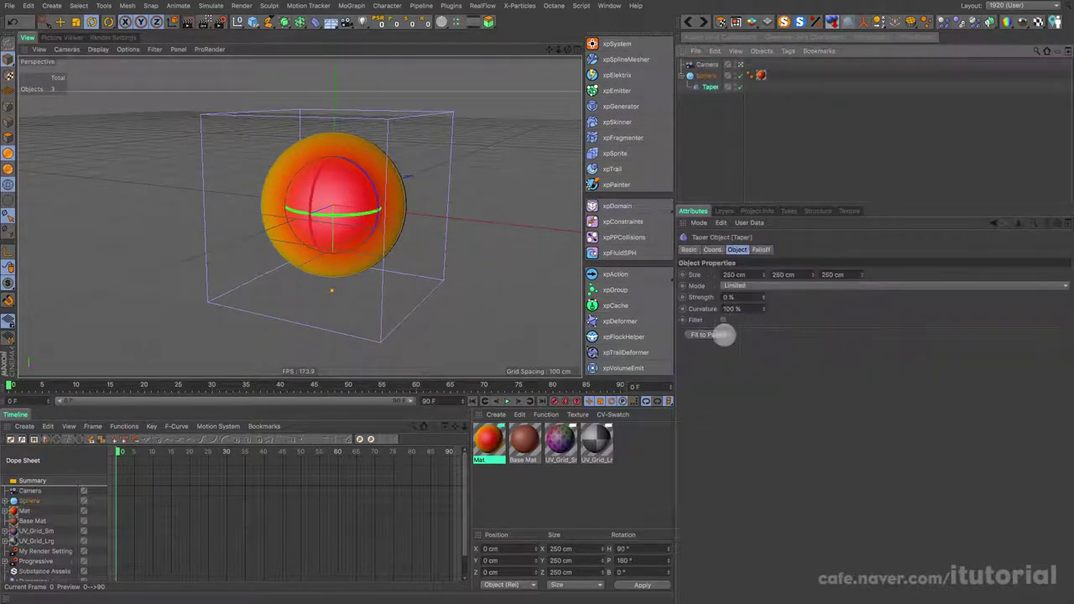
- Fit the Taper to the Sphere at 49% strength, scale the Sphere to 1.3 on Y, and open Mat
{"action": "left_click", "coordinate": [721, 335]}
{"action": "left_click_drag", "start_coordinate": [763, 296], "coordinate": [801, 297]}
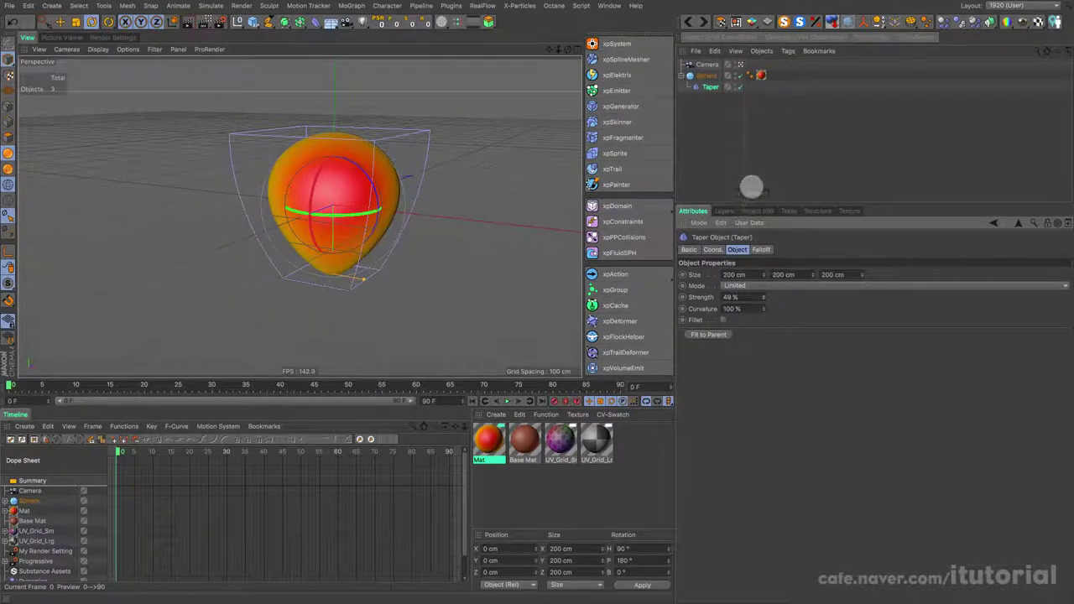
{"action": "left_click", "coordinate": [706, 75]}
{"action": "left_click", "coordinate": [713, 249]}
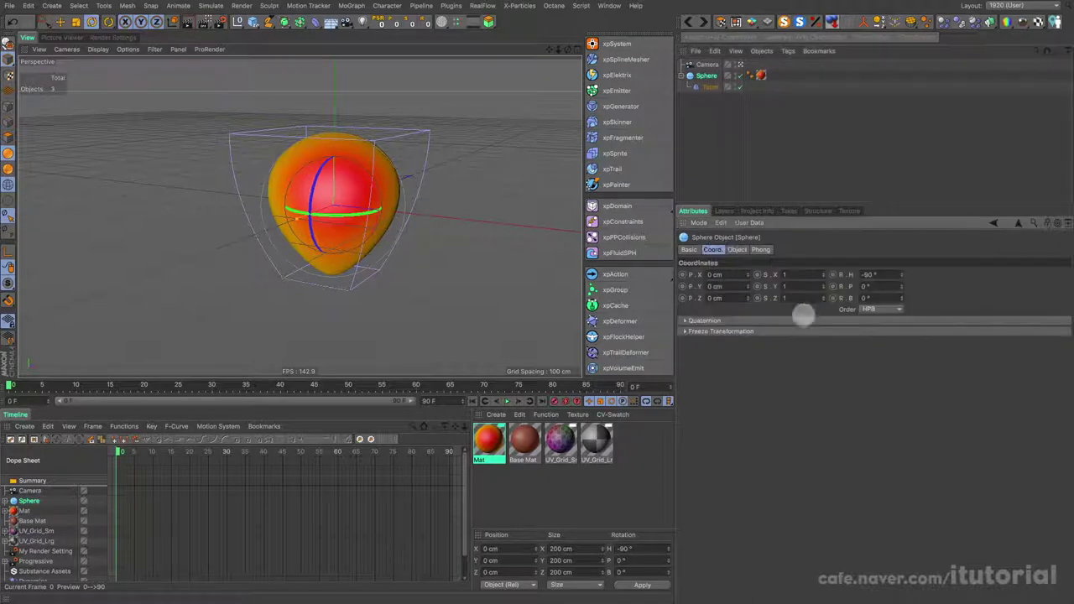
{"action": "left_click_drag", "start_coordinate": [825, 286], "coordinate": [793, 288]}
{"action": "left_click_drag", "start_coordinate": [252, 233], "coordinate": [353, 223], "text": "alt"}
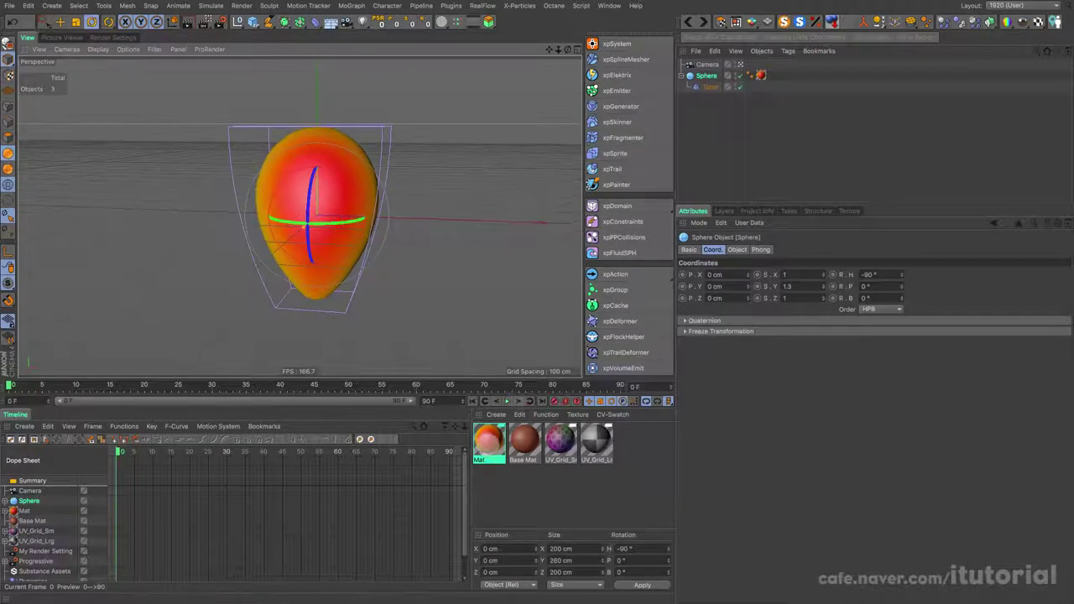
{"action": "left_click", "coordinate": [490, 439]}
- In Mat's Reflectance, add a Beckmann layer and set its Layer Fresnel to Dielectric
{"action": "left_click", "coordinate": [696, 250]}
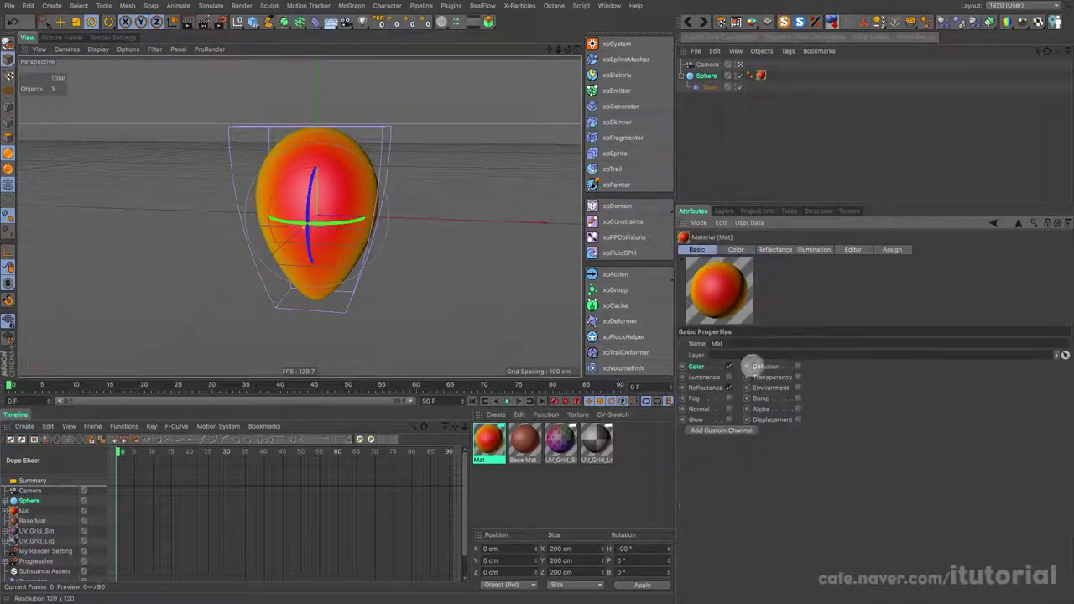
{"action": "left_click", "coordinate": [769, 252]}
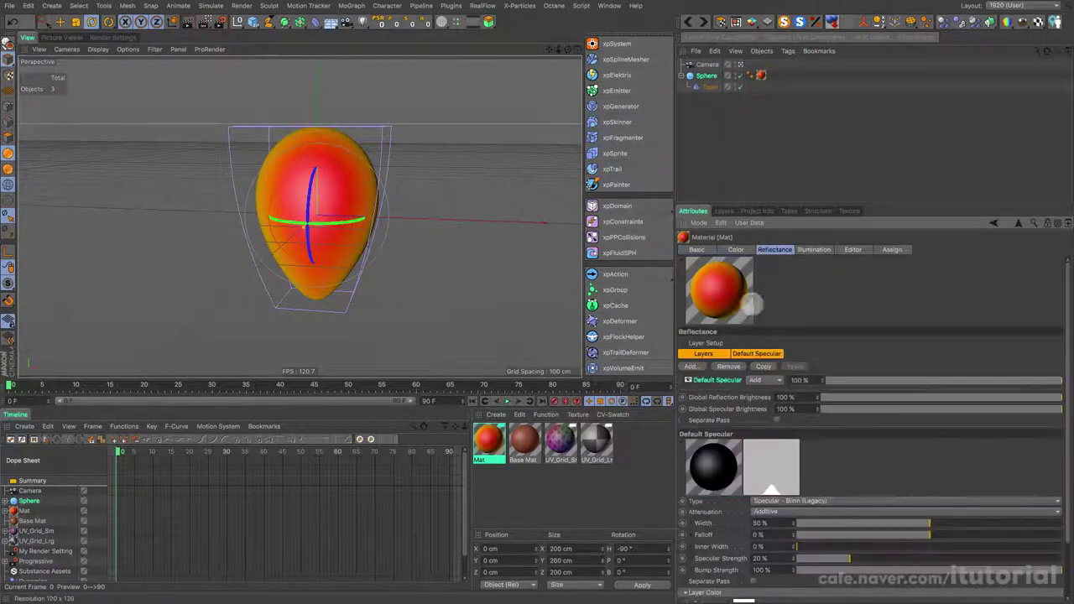
{"action": "left_click", "coordinate": [690, 367]}
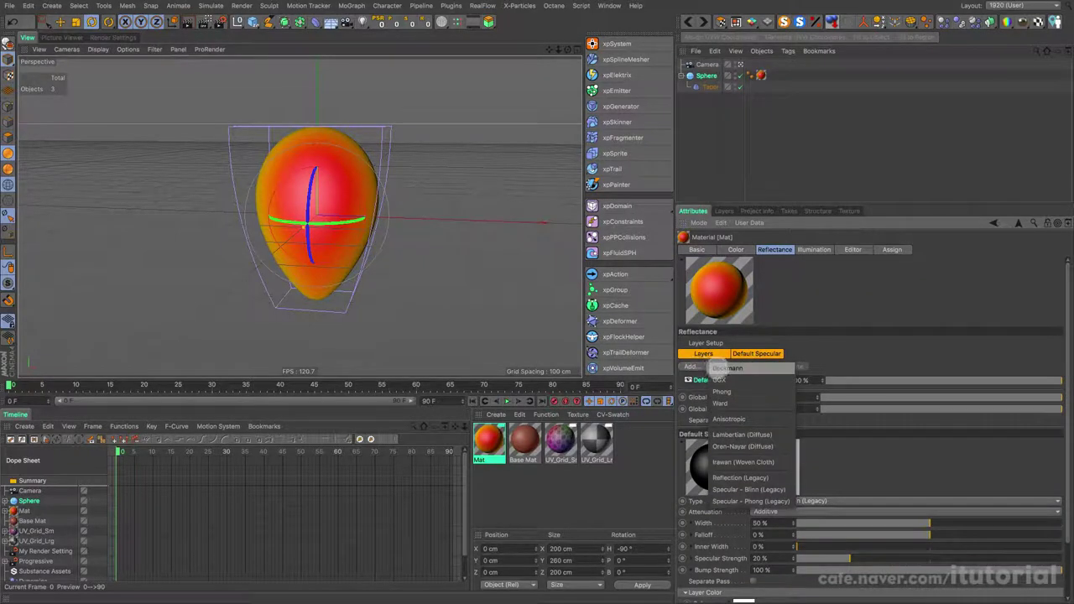
{"action": "left_click", "coordinate": [719, 374]}
{"action": "scroll", "coordinate": [755, 535], "scroll_direction": "down", "scroll_amount": 3}
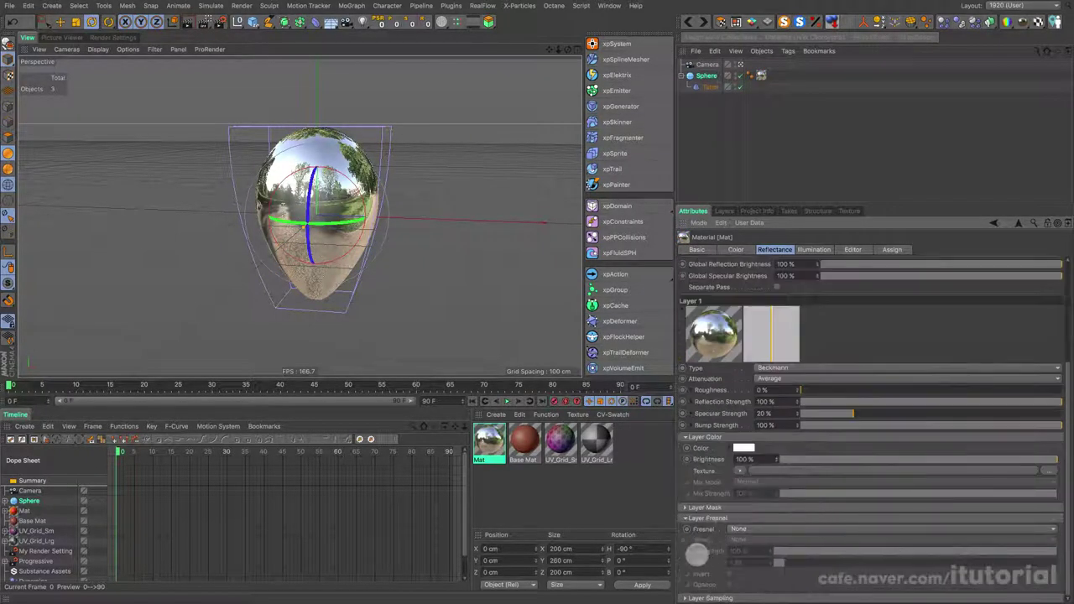
{"action": "left_click", "coordinate": [759, 528]}
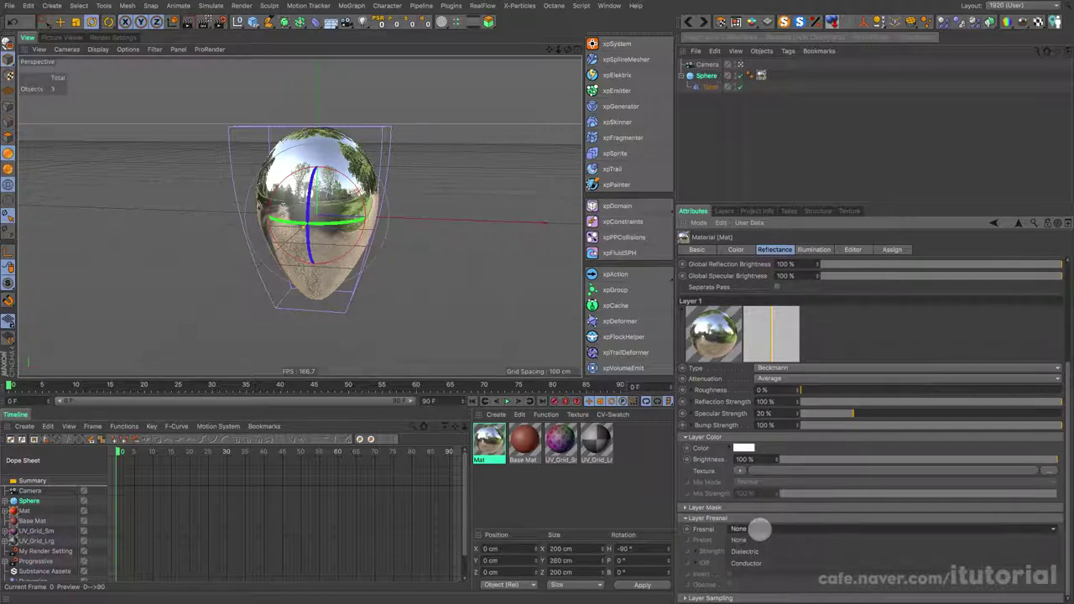
{"action": "left_click", "coordinate": [746, 552]}
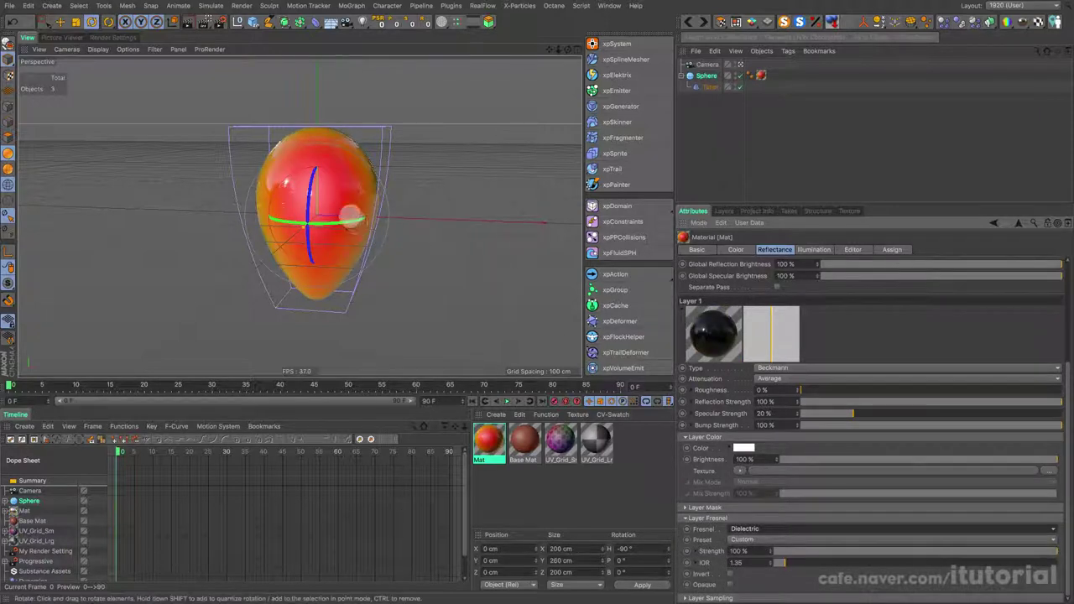
{"action": "mouse_move", "coordinate": [355, 218]}
{"action": "left_mouse_down", "text": "alt"}
{"action": "mouse_move", "coordinate": [303, 197]}
{"action": "mouse_move", "coordinate": [290, 226]}
{"action": "left_mouse_up", "text": "alt"}
{"action": "scroll", "coordinate": [303, 197], "scroll_direction": "up", "scroll_amount": 3}
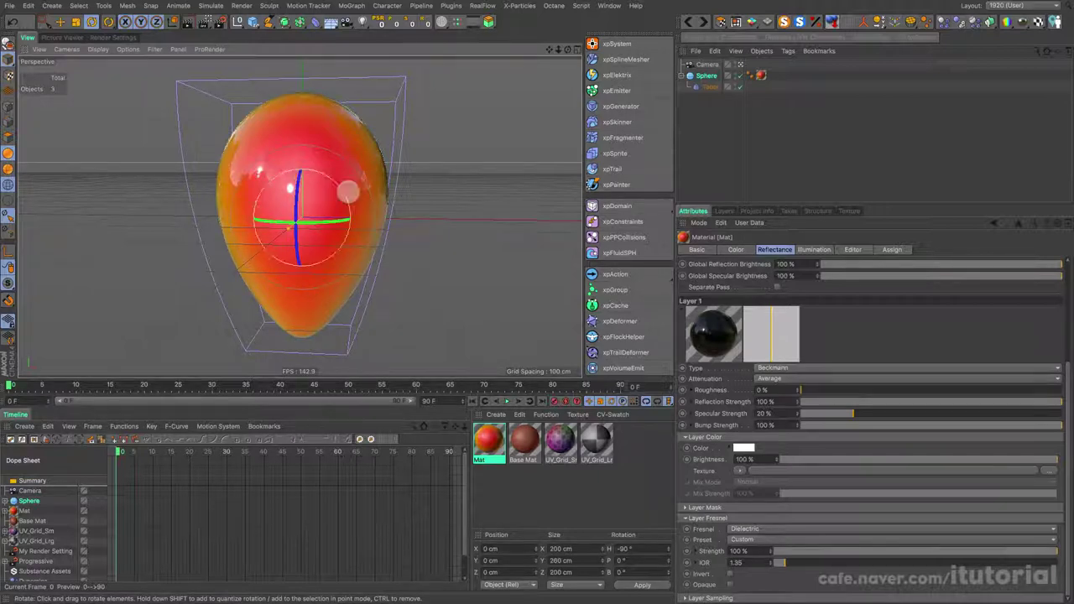
{"action": "mouse_move", "coordinate": [304, 163]}
{"action": "left_mouse_down", "text": "alt"}
{"action": "mouse_move", "coordinate": [372, 191]}
{"action": "mouse_move", "coordinate": [244, 213]}
{"action": "mouse_move", "coordinate": [268, 161]}
{"action": "mouse_move", "coordinate": [380, 198]}
{"action": "mouse_move", "coordinate": [398, 182]}
{"action": "mouse_move", "coordinate": [387, 220]}
{"action": "mouse_move", "coordinate": [350, 232]}
{"action": "mouse_move", "coordinate": [352, 211]}
{"action": "mouse_move", "coordinate": [375, 238]}
{"action": "left_mouse_up", "text": "alt"}
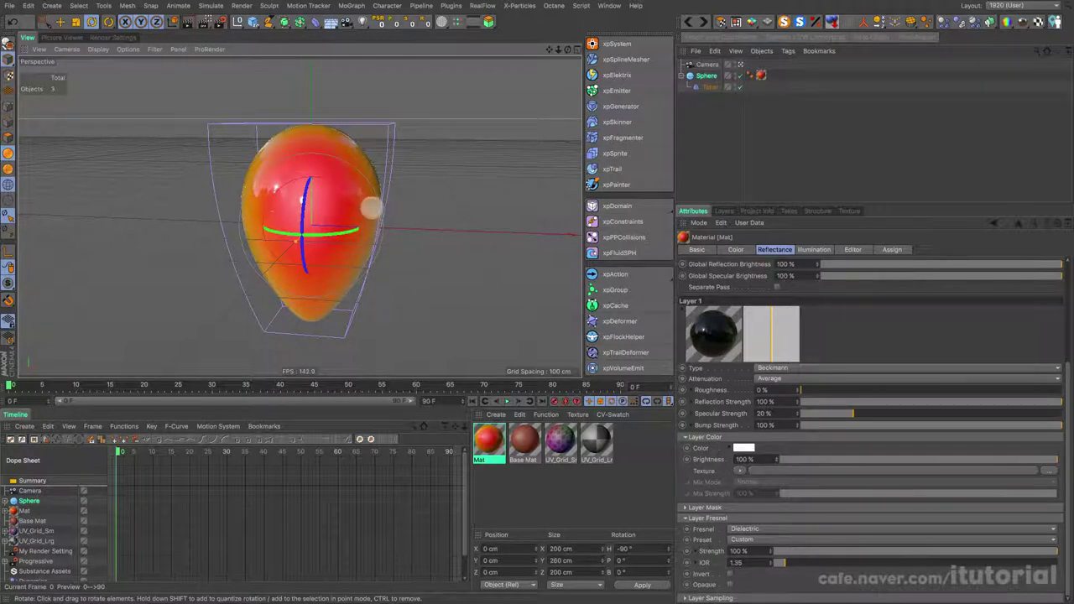
{"action": "mouse_move", "coordinate": [303, 227]}
{"action": "left_mouse_down", "text": "alt"}
{"action": "mouse_move", "coordinate": [280, 227]}
{"action": "mouse_move", "coordinate": [300, 217]}
{"action": "left_mouse_up", "text": "alt"}
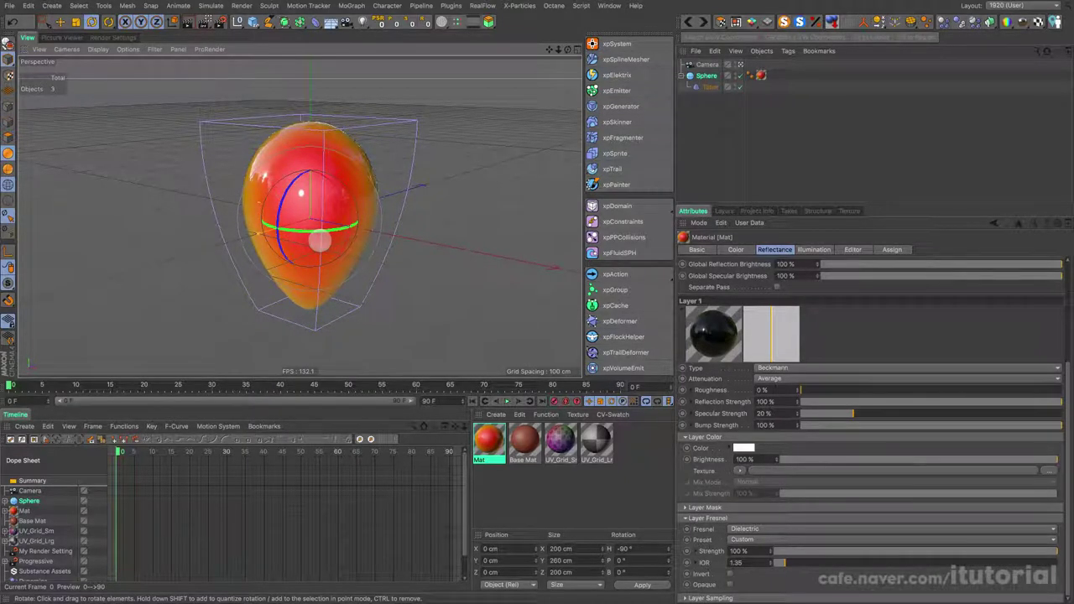
{"action": "mouse_move", "coordinate": [300, 194]}
{"action": "left_mouse_down", "text": "alt"}
{"action": "mouse_move", "coordinate": [341, 213]}
{"action": "mouse_move", "coordinate": [355, 162]}
{"action": "mouse_move", "coordinate": [350, 207]}
{"action": "left_mouse_up", "text": "alt"}
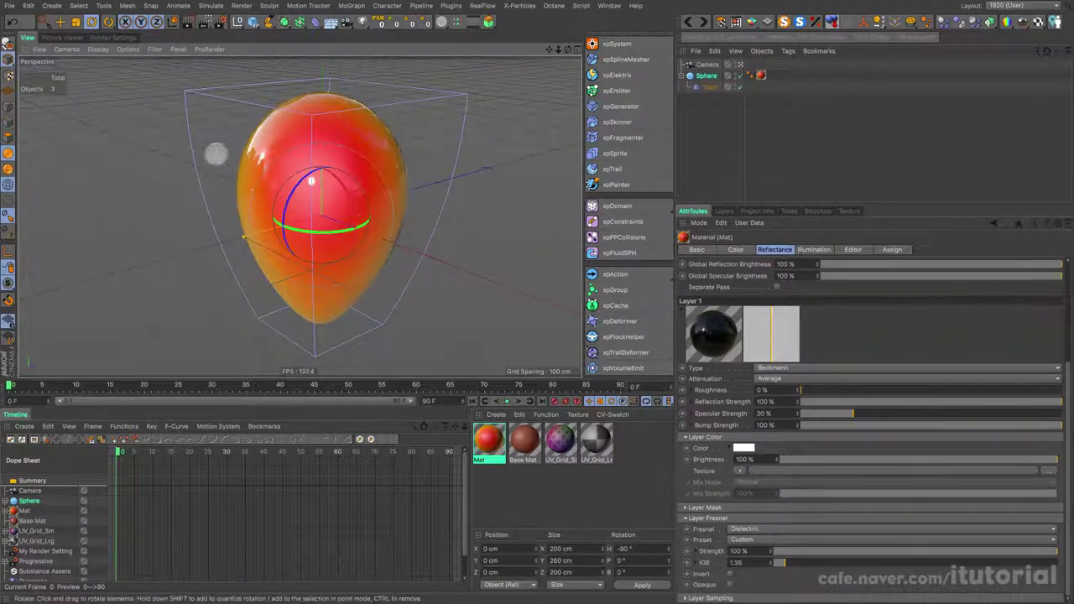